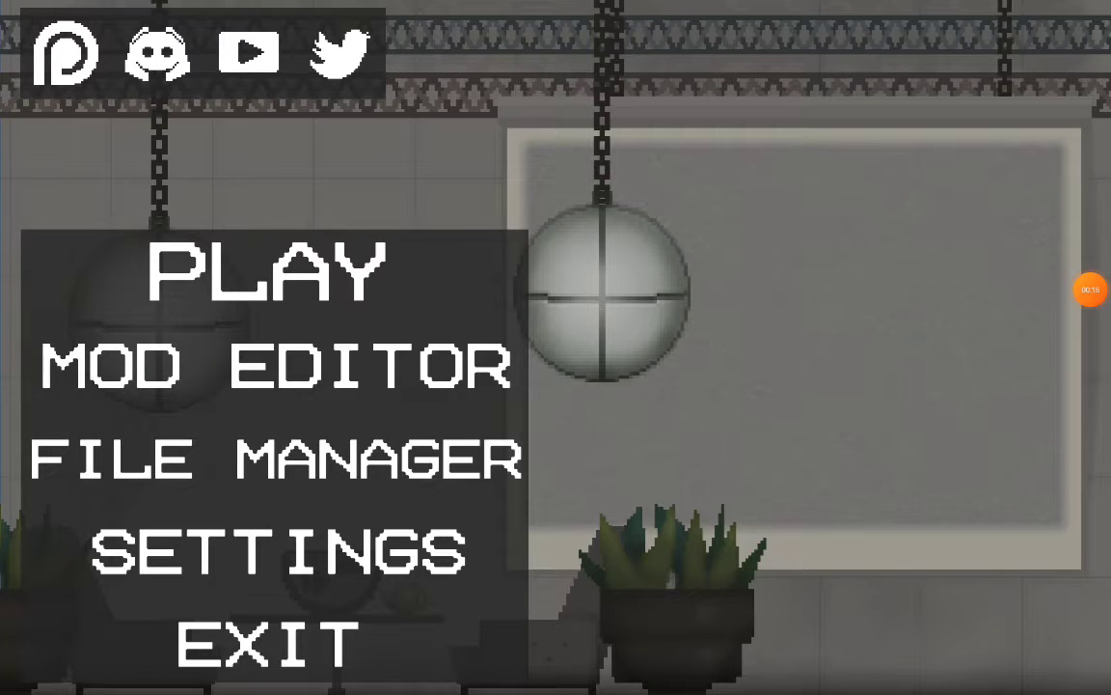
Start playing and swipe the map carousel to centre the wide grey rectangle map.
click(268, 272)
drag(820, 385, 434, 385)
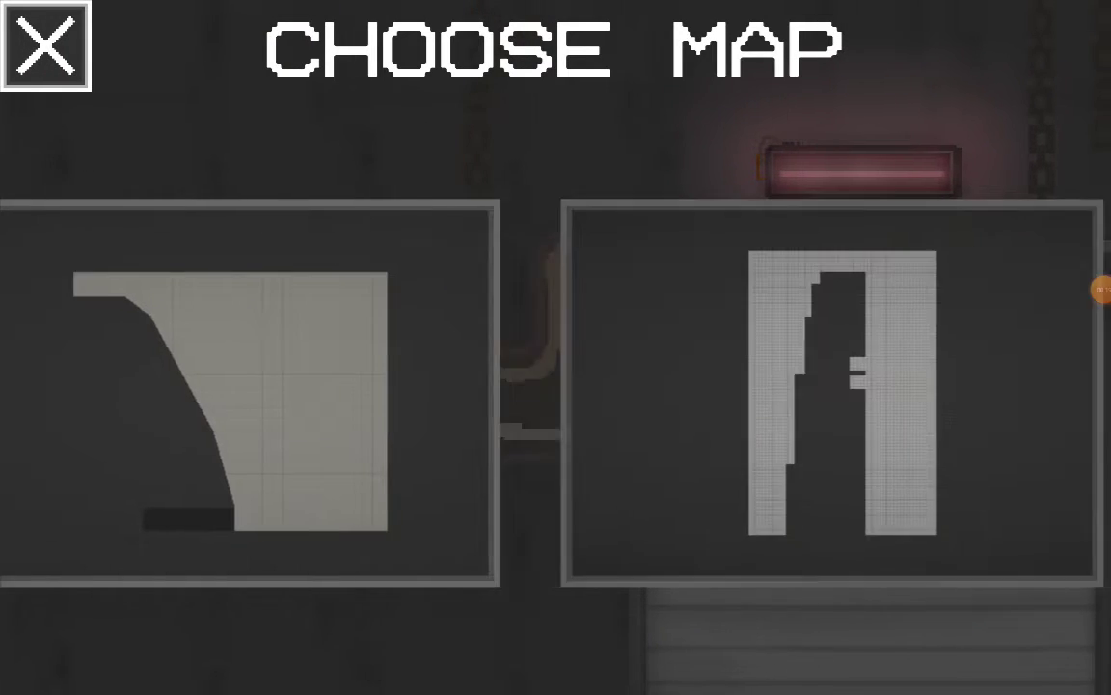
mouse_move(820, 386)
mouse_down()
mouse_move(386, 386)
mouse_move(801, 385)
mouse_up()
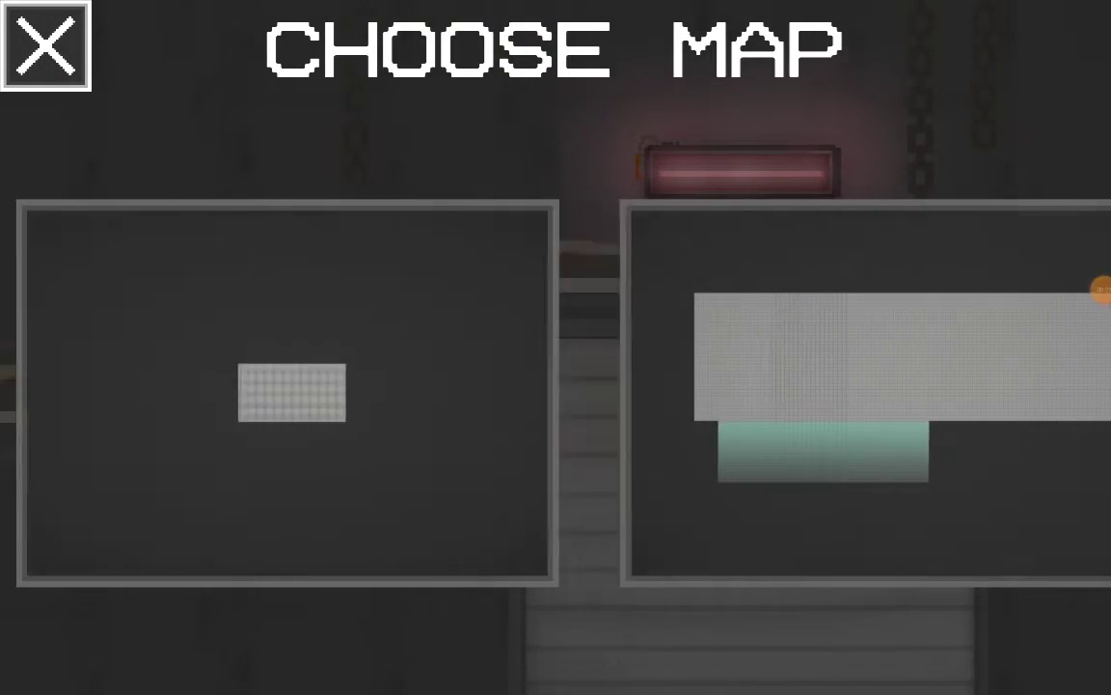
drag(386, 386, 820, 386)
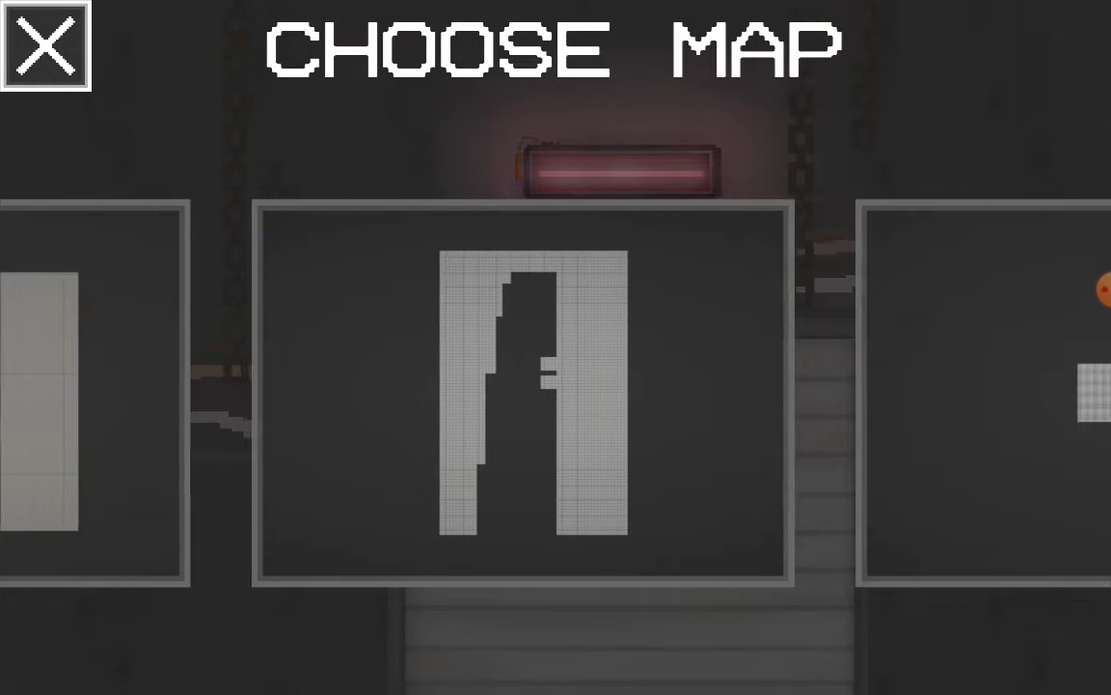
mouse_move(386, 386)
mouse_down()
mouse_move(820, 386)
mouse_move(386, 386)
mouse_up()
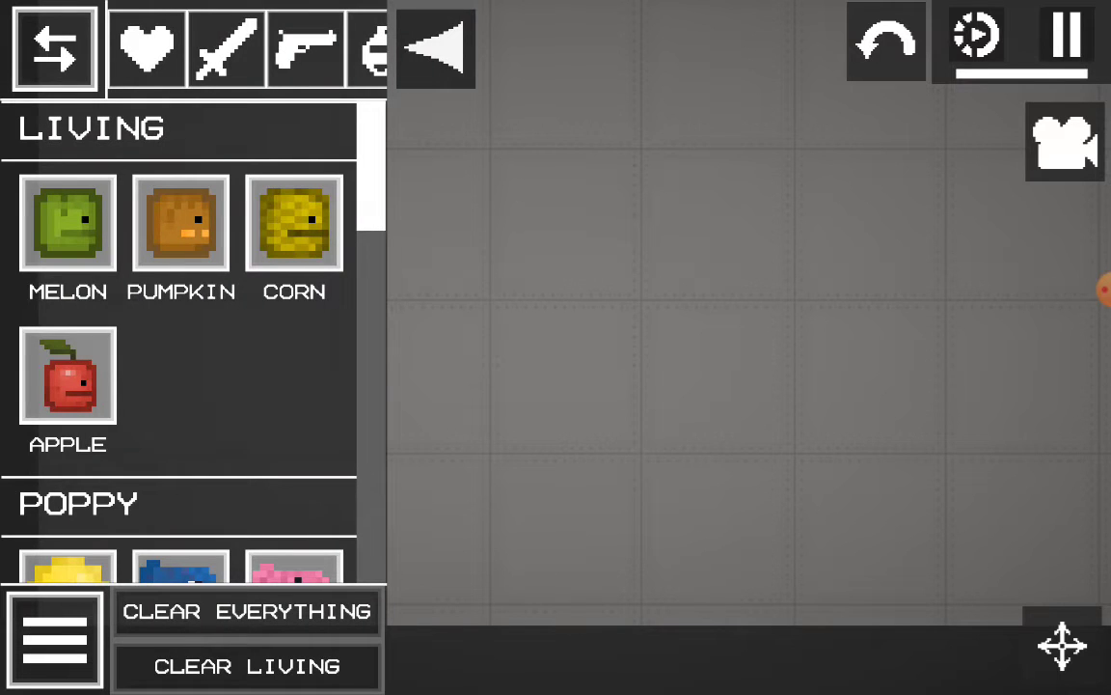
scroll(178, 341, down, 5)
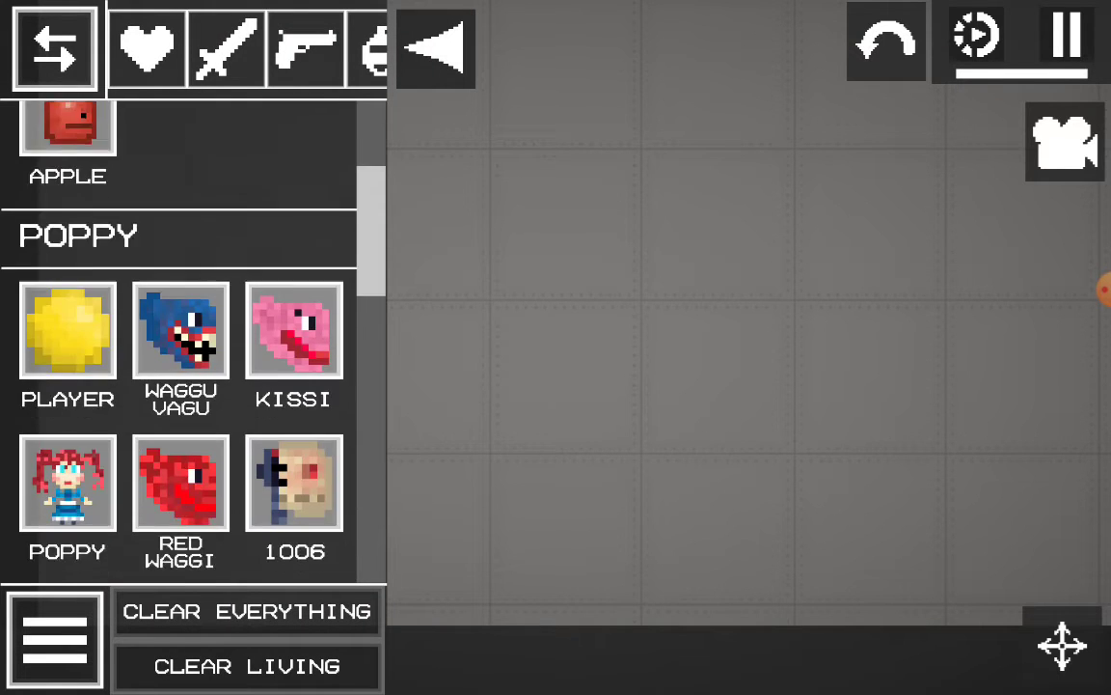
scroll(179, 341, down, 2)
scroll(178, 342, down, 2)
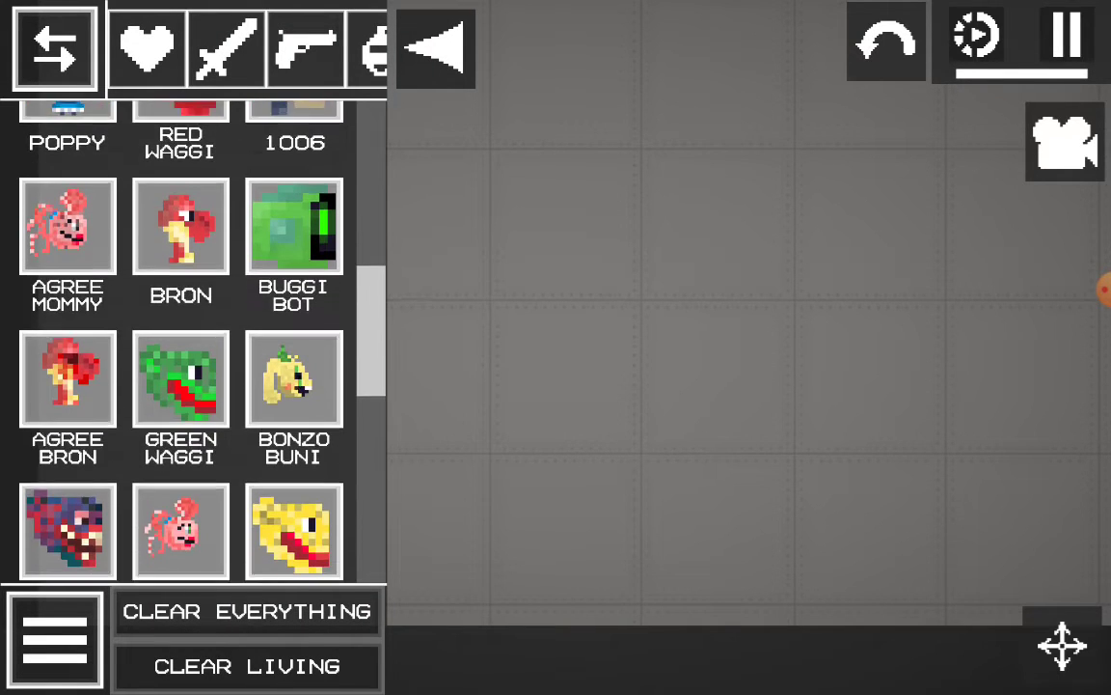
scroll(179, 342, down, 1)
scroll(179, 342, down, 1)
scroll(179, 341, down, 4)
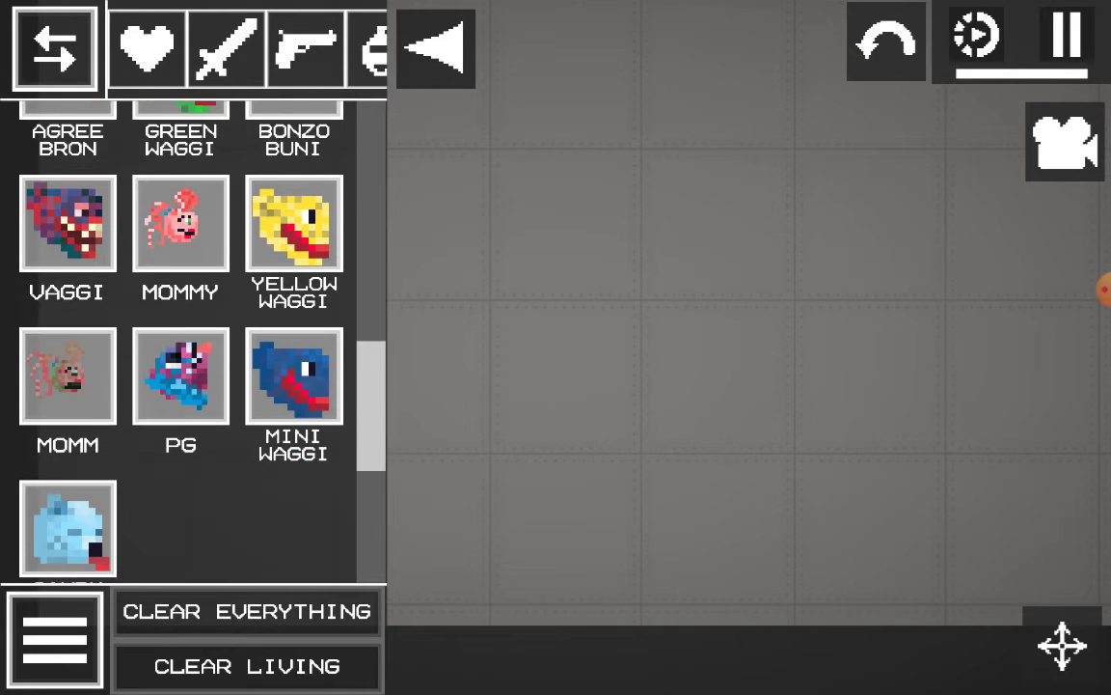
scroll(178, 342, down, 5)
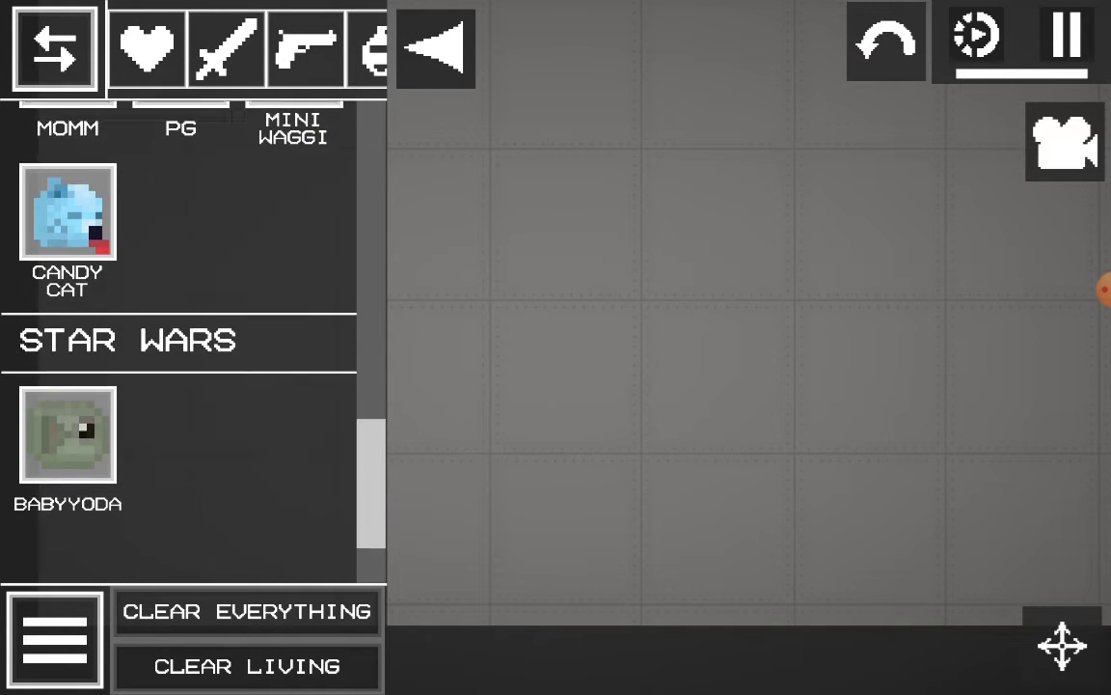
Spawn Baby Yoda from the Star Wars items into the sandbox.
click(68, 424)
click(579, 309)
drag(328, 48, 155, 48)
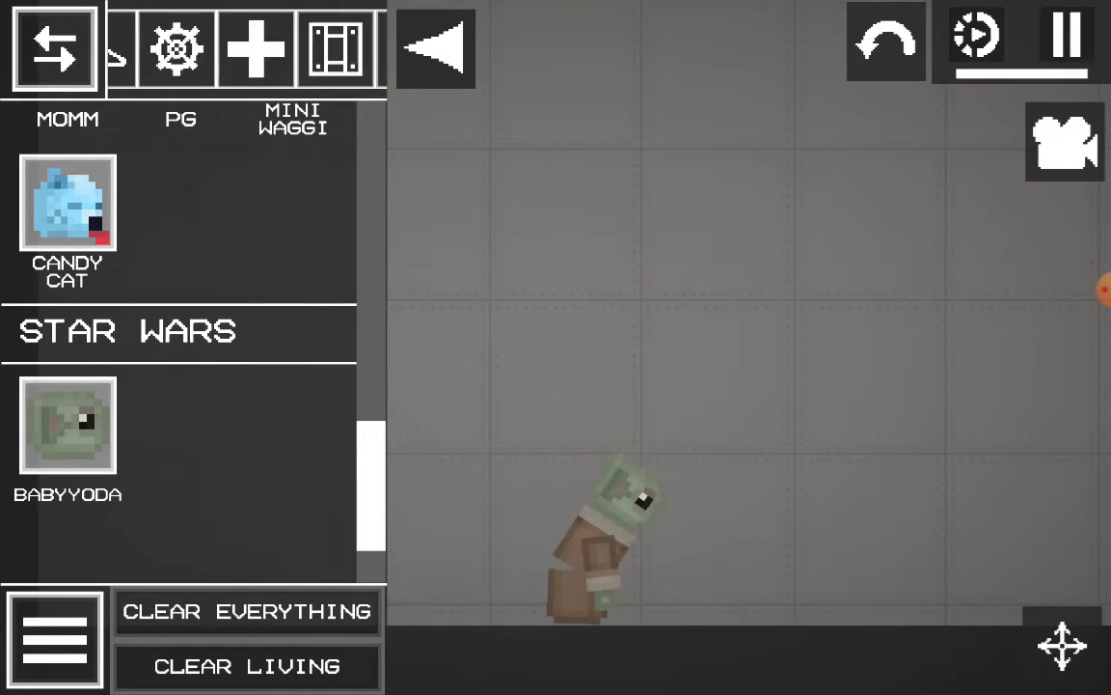
Spawn a saved metal figure, place Baby Yoda inside its frame, and swing it around.
click(347, 49)
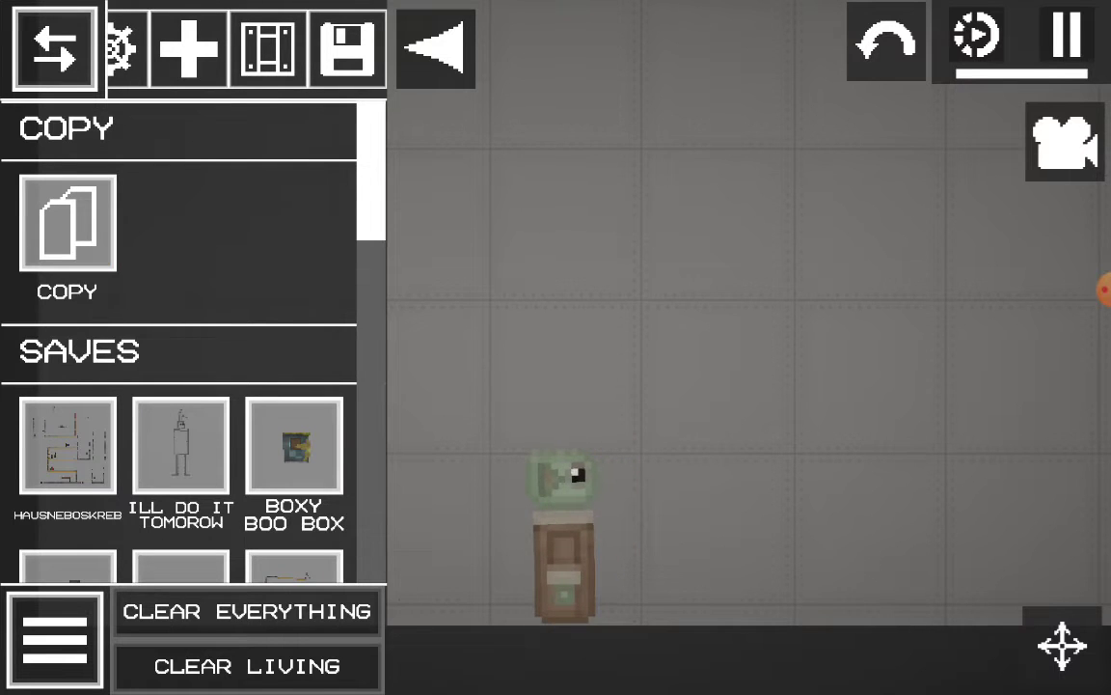
scroll(501, 382, down, 2)
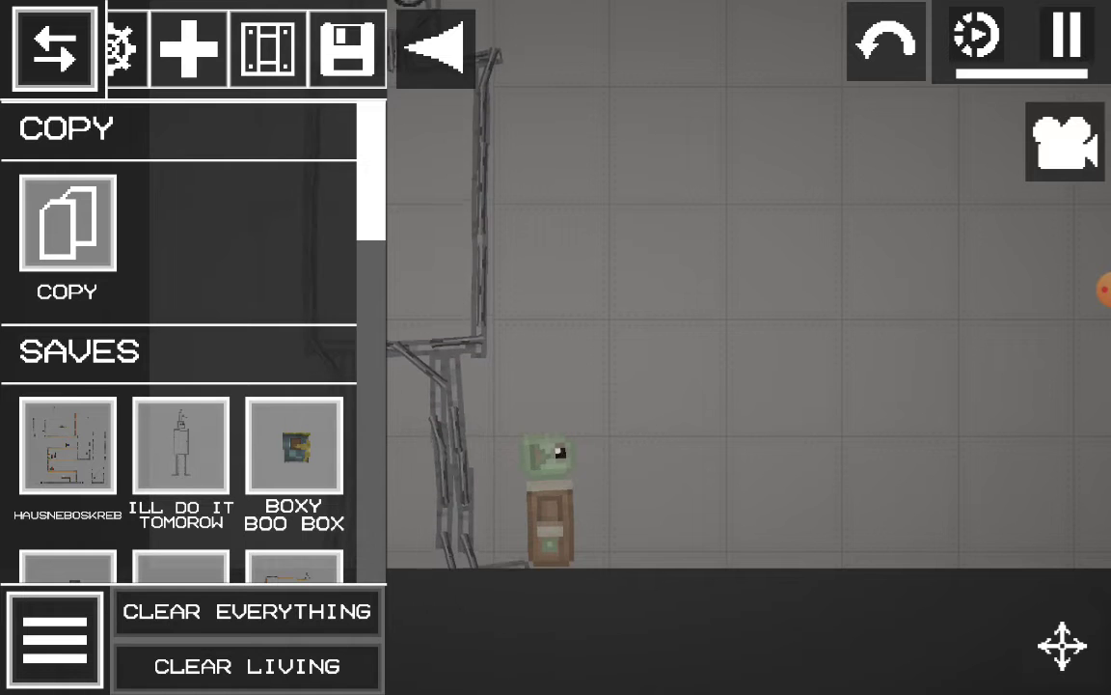
click(54, 48)
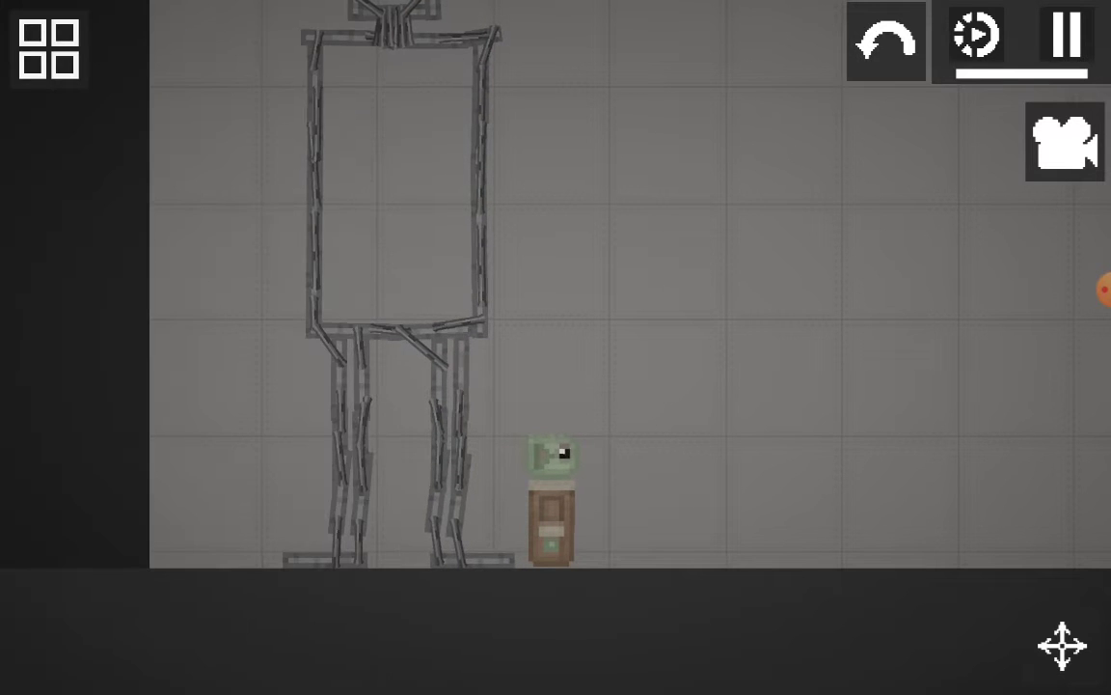
mouse_move(559, 473)
mouse_down()
mouse_move(459, 275)
mouse_move(382, 193)
mouse_up()
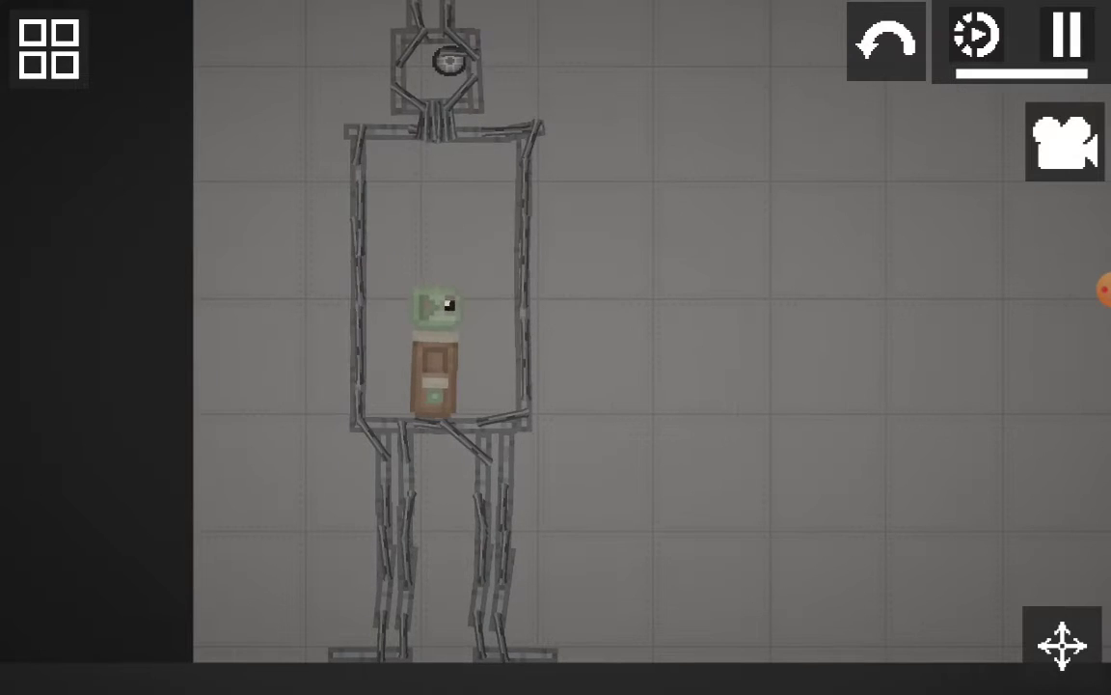
mouse_move(439, 58)
mouse_down()
mouse_move(743, 70)
mouse_move(707, 102)
mouse_move(675, 14)
mouse_move(781, 14)
mouse_move(608, 87)
mouse_move(595, 50)
mouse_move(335, 186)
mouse_up()
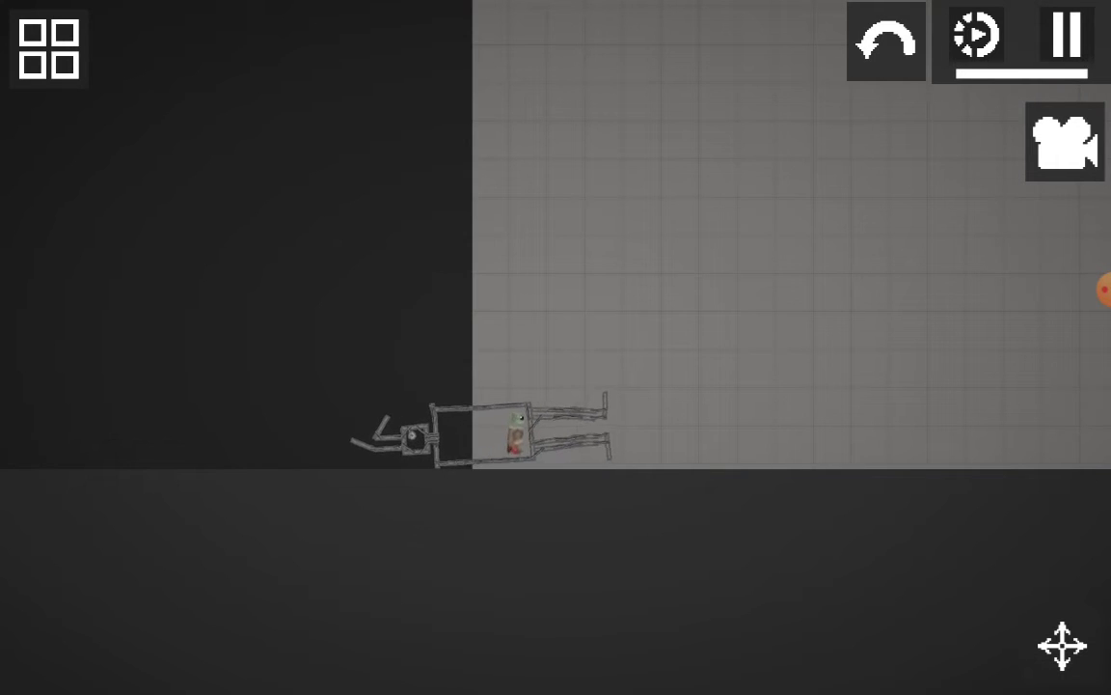
click(46, 47)
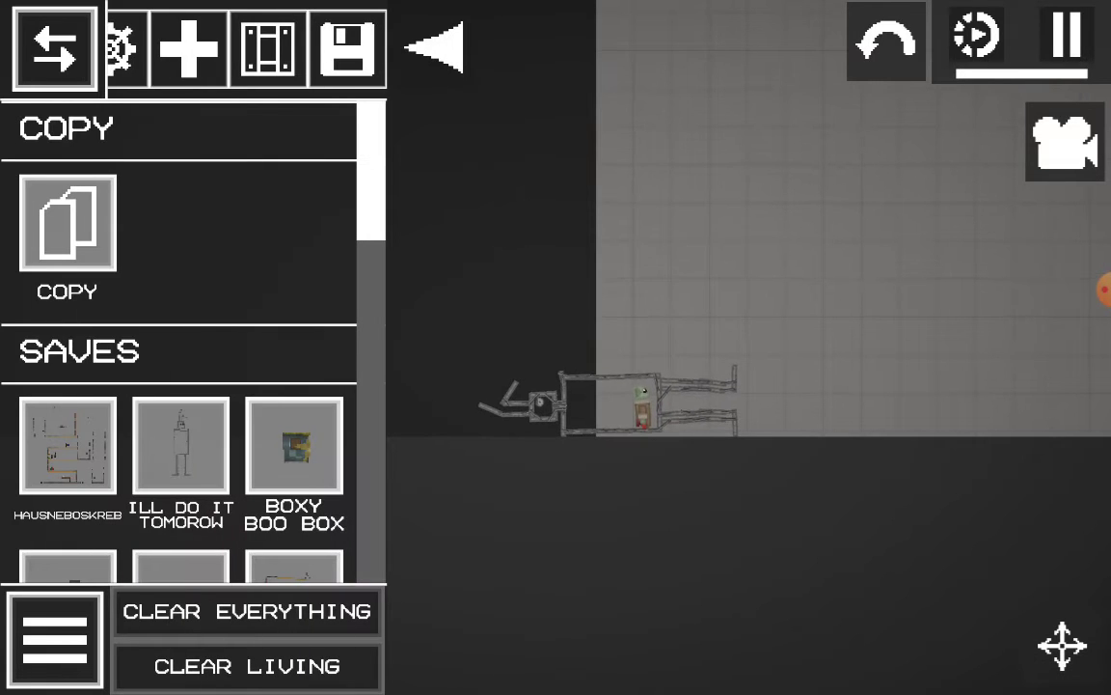
Clear everything from the scene and return to the saved contraptions list.
click(247, 610)
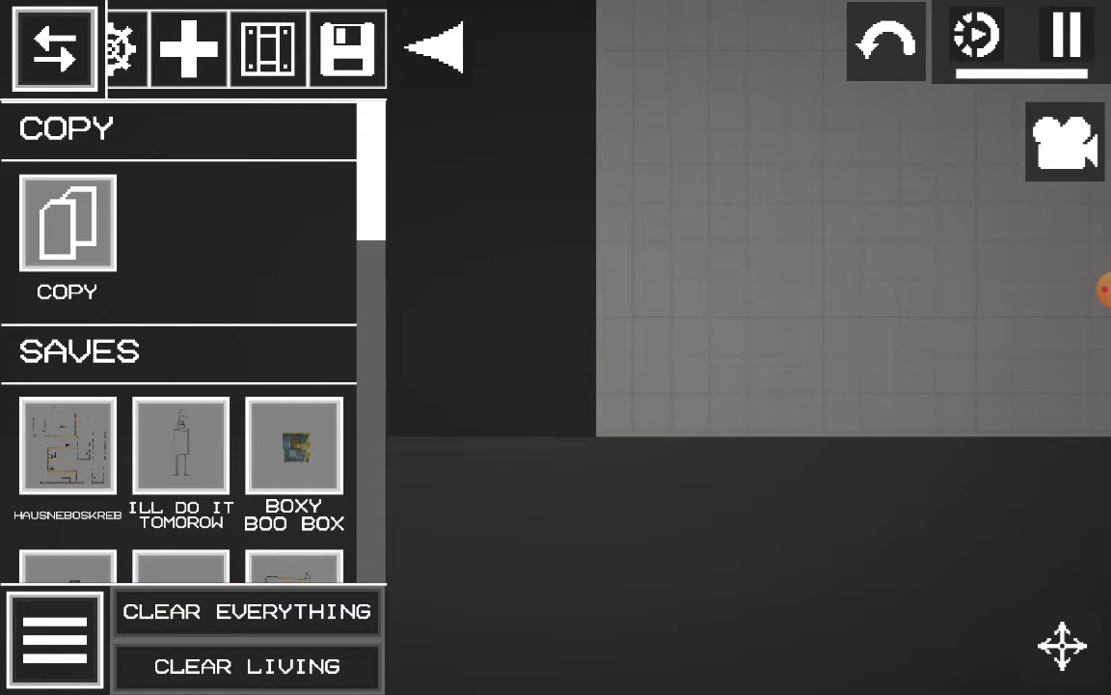
scroll(179, 337, down, 5)
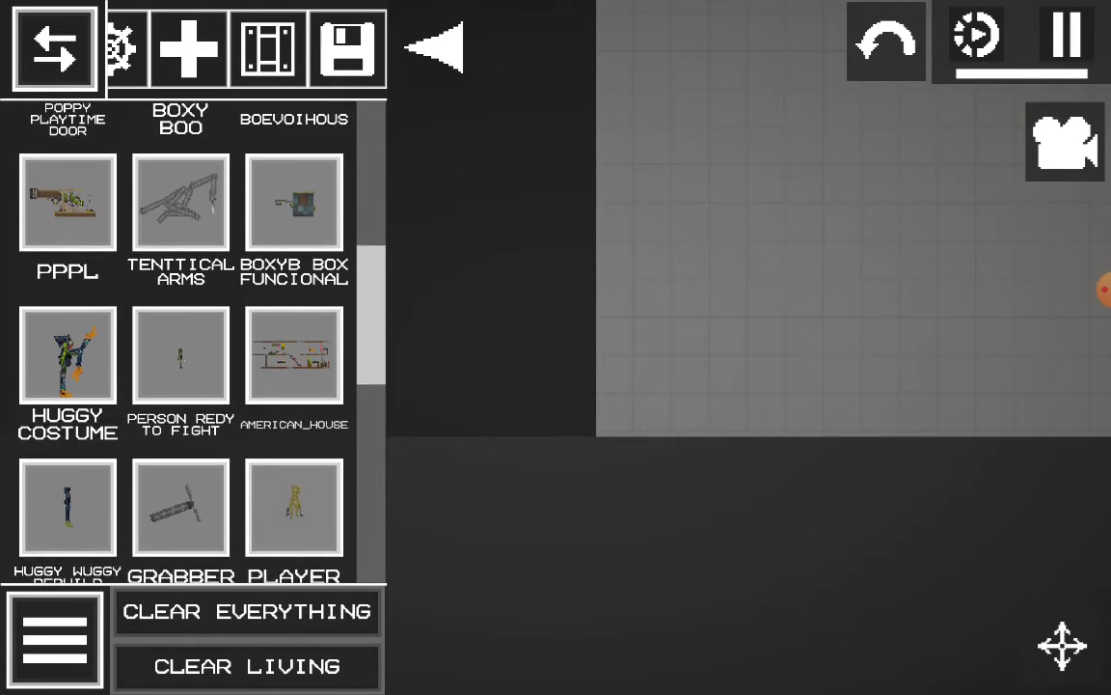
scroll(178, 337, down, 3)
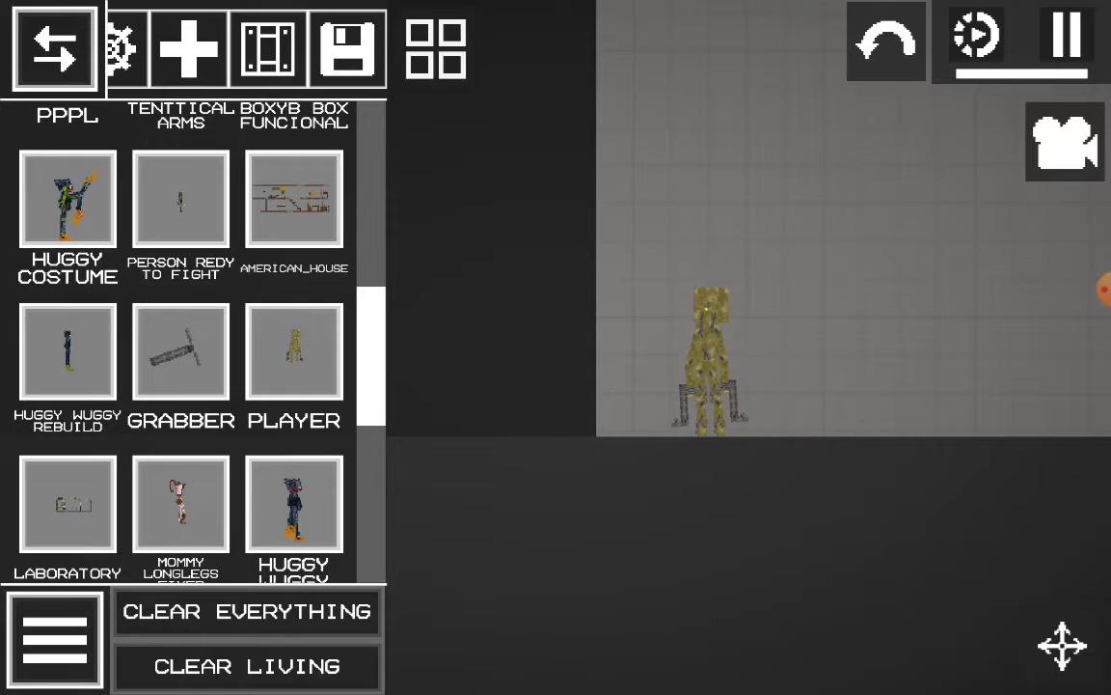
click(436, 48)
click(48, 48)
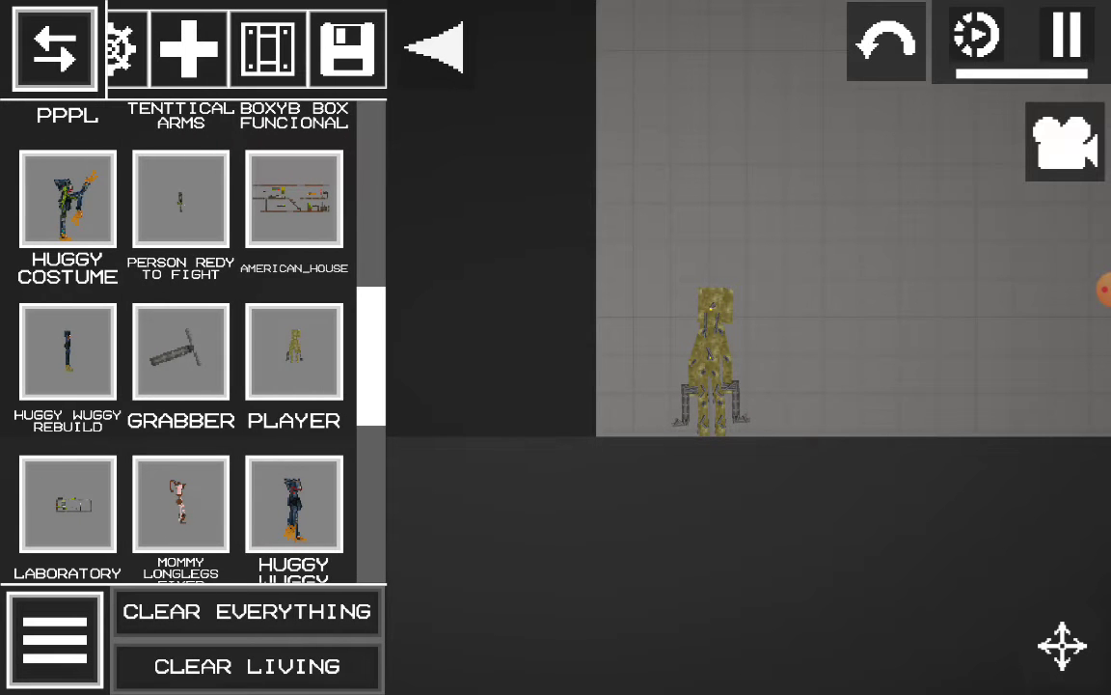
scroll(178, 338, up, 1)
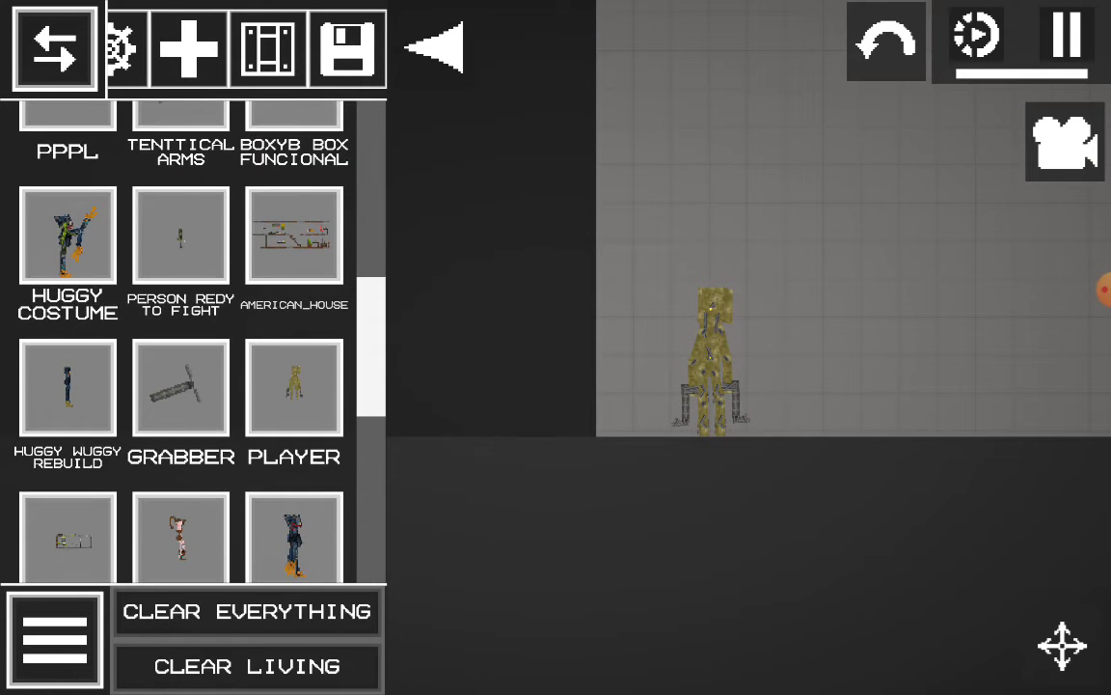
scroll(178, 337, up, 5)
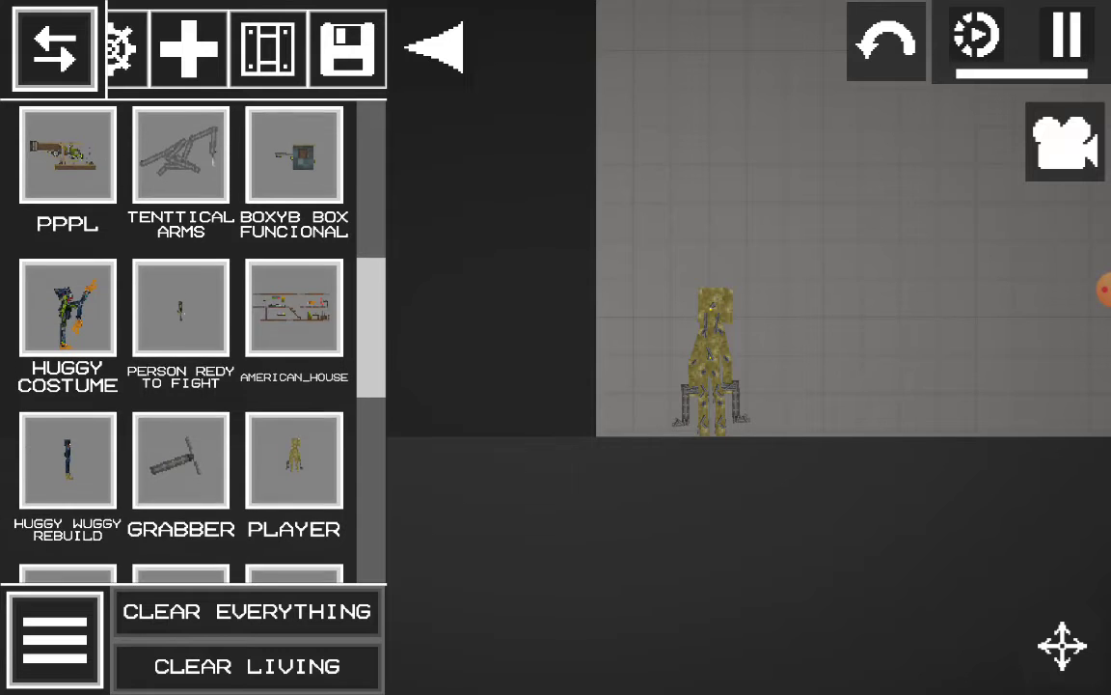
scroll(178, 338, down, 8)
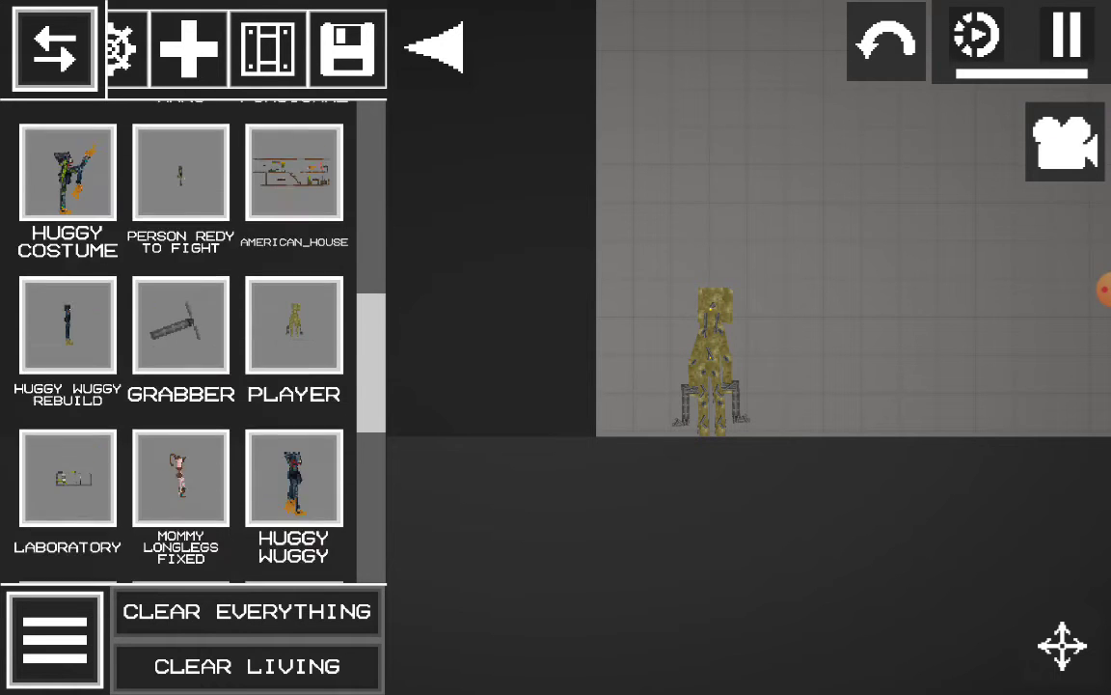
scroll(178, 338, up, 8)
scroll(179, 338, up, 1)
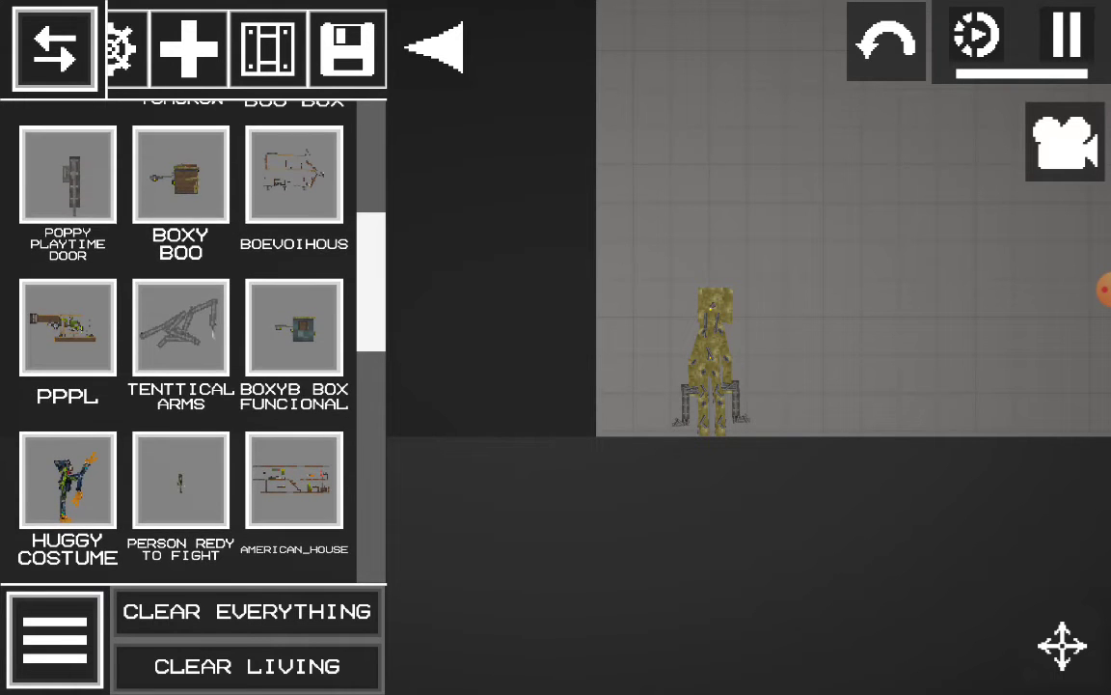
Place the Poppy Playtime door and toggle the camera options while the scene runs.
drag(749, 198, 928, 265)
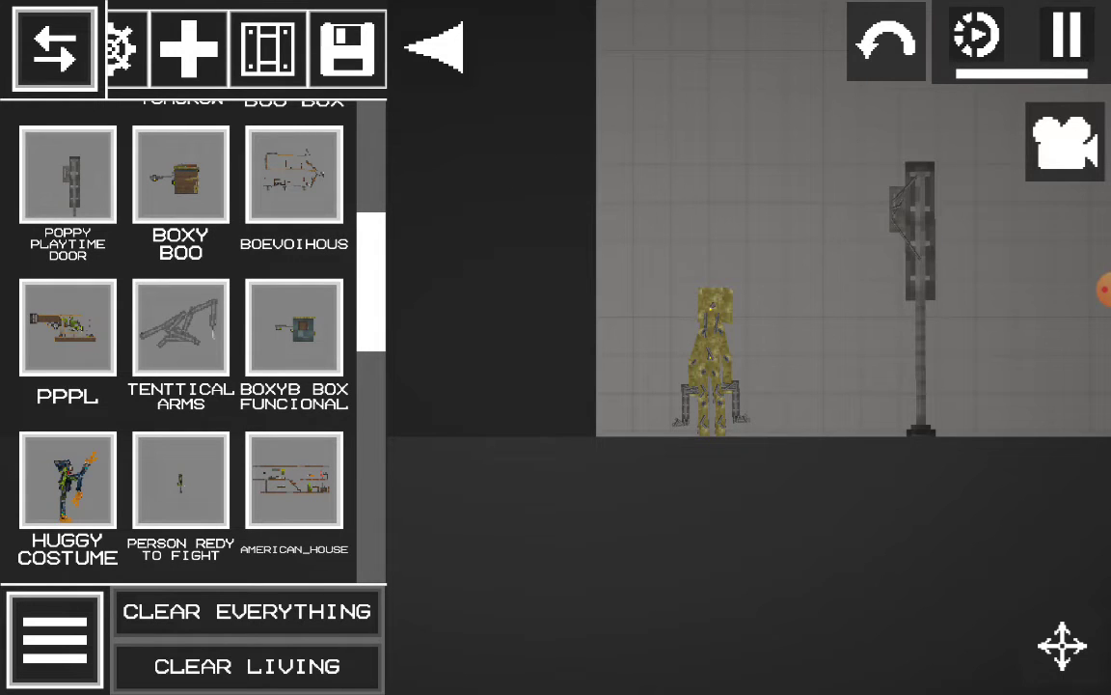
click(434, 48)
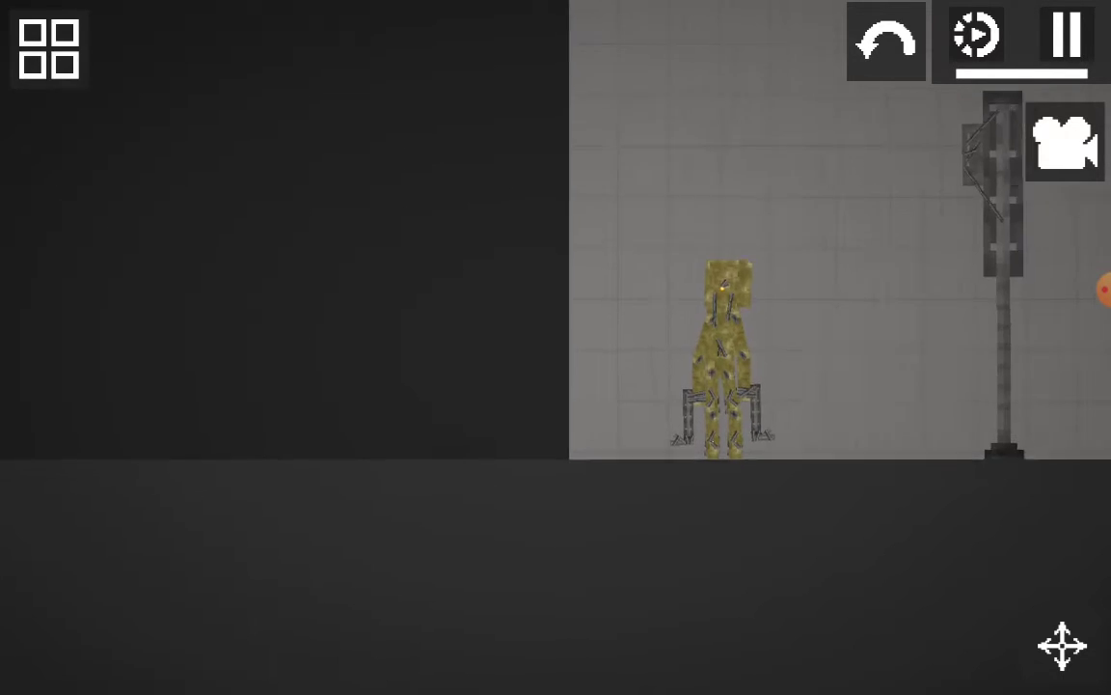
click(1064, 142)
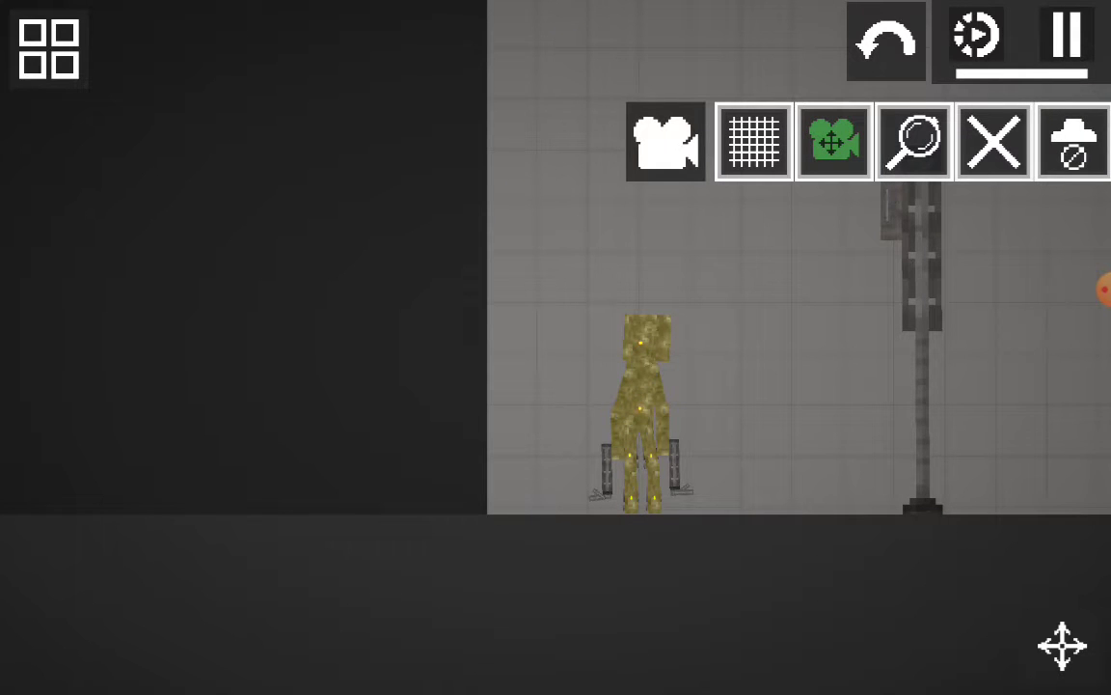
click(666, 141)
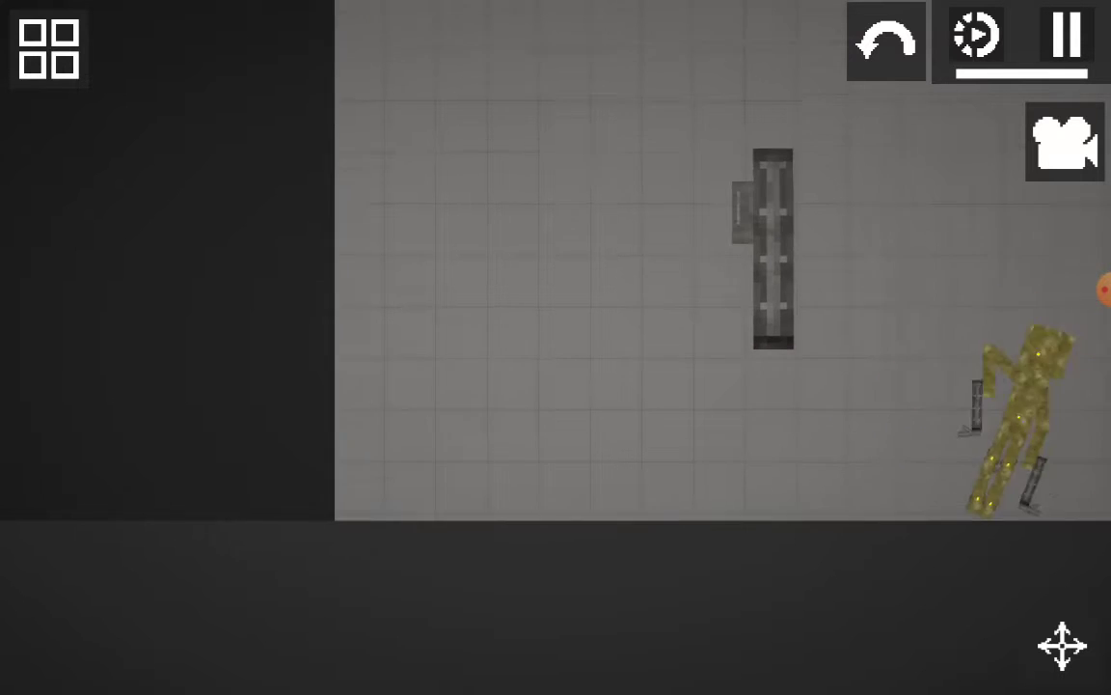
click(49, 48)
Clear the scene, then briefly place and remove the Tenttical Arms contraption.
click(247, 611)
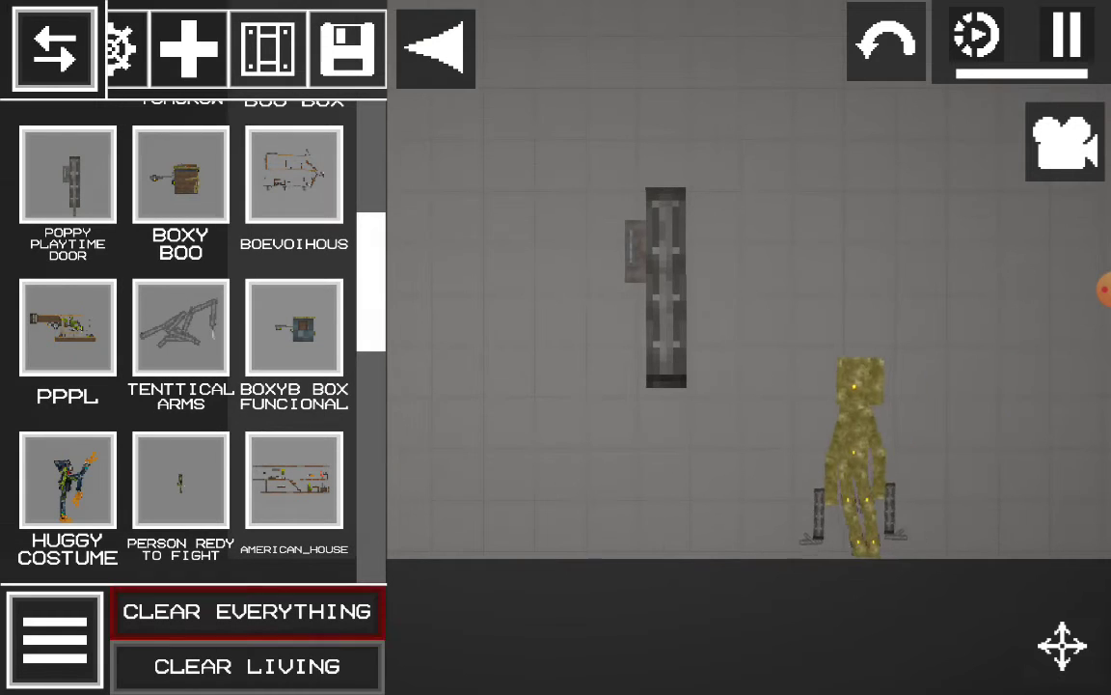
click(180, 328)
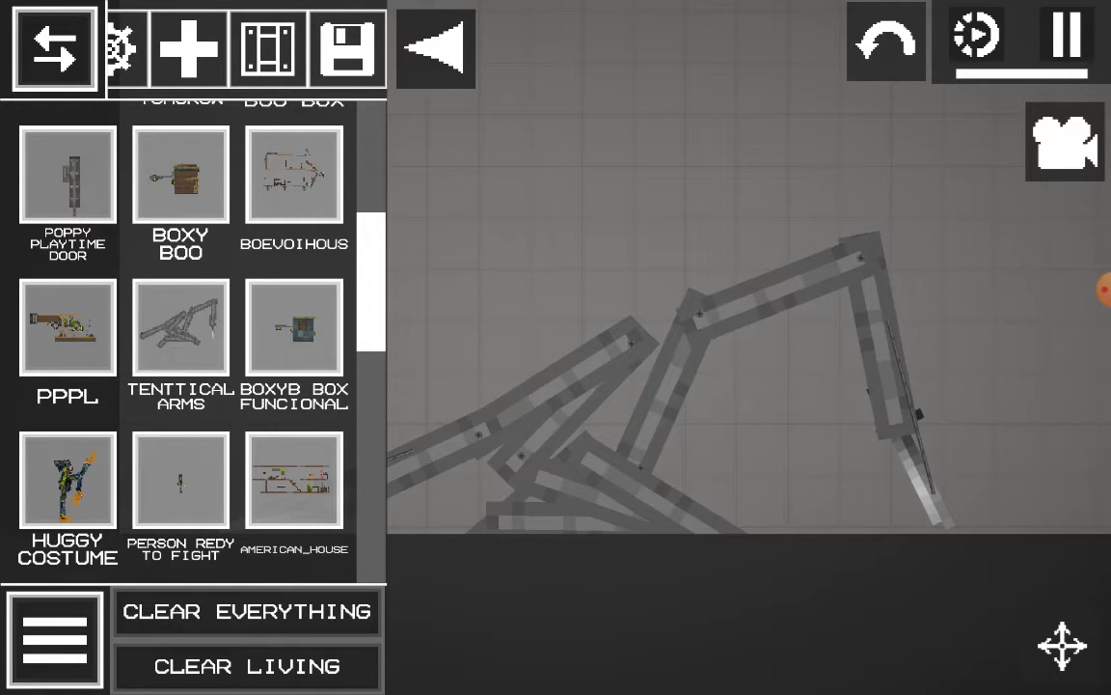
click(247, 611)
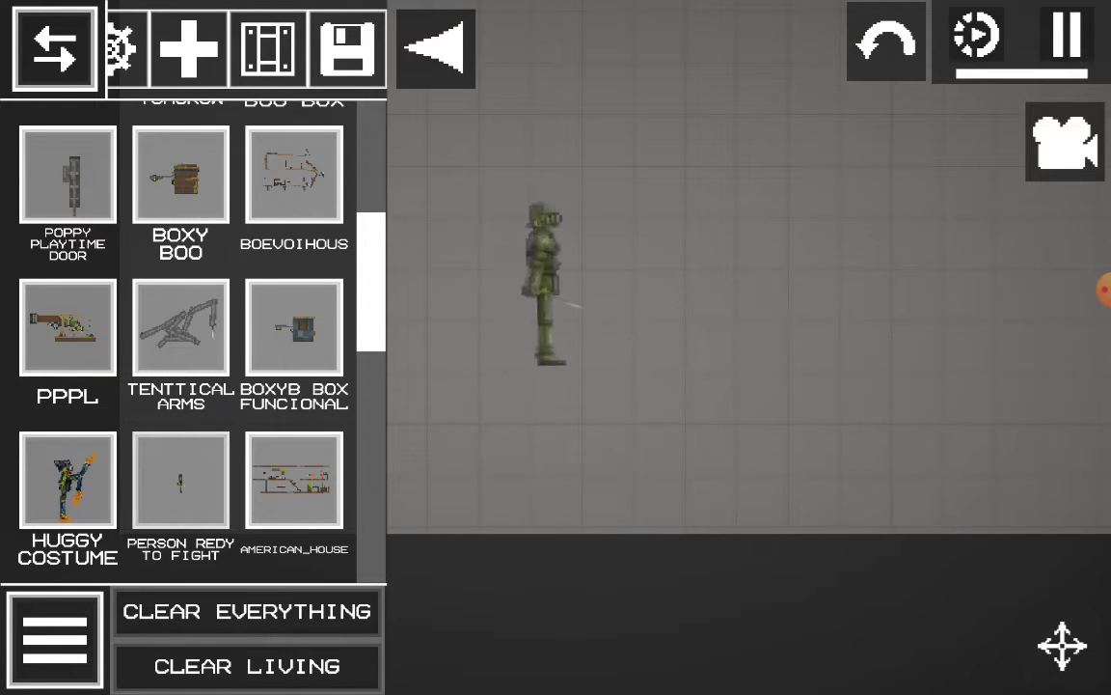
click(435, 49)
click(49, 45)
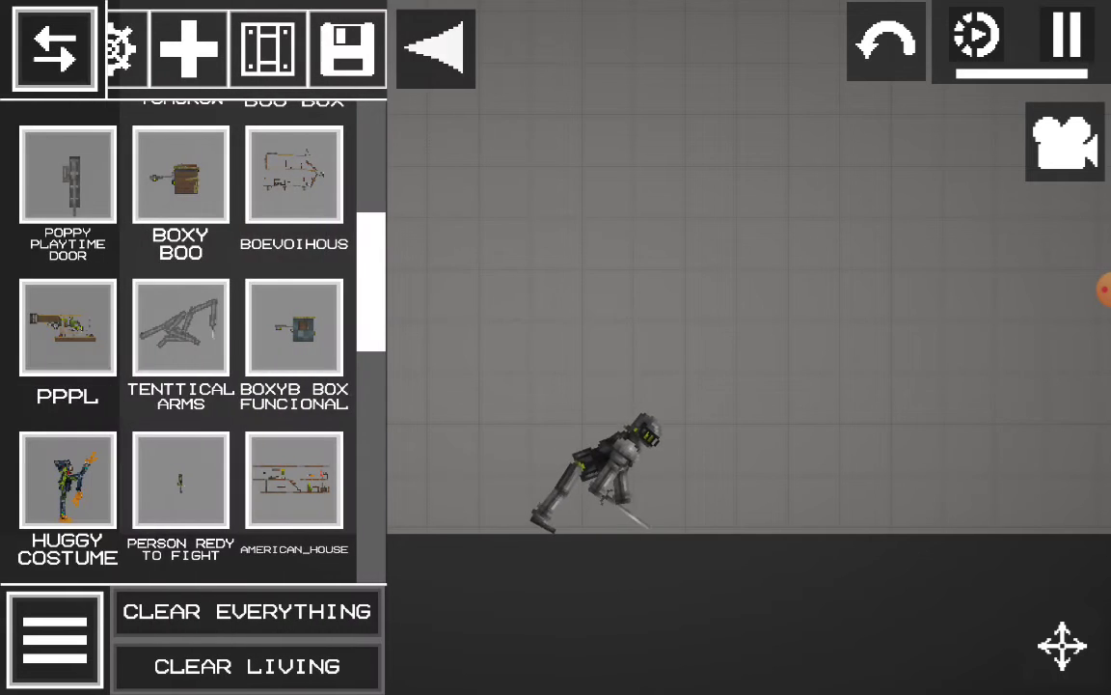
Spawn a second armored fighter and watch the sword duel in slow motion.
click(772, 328)
click(435, 48)
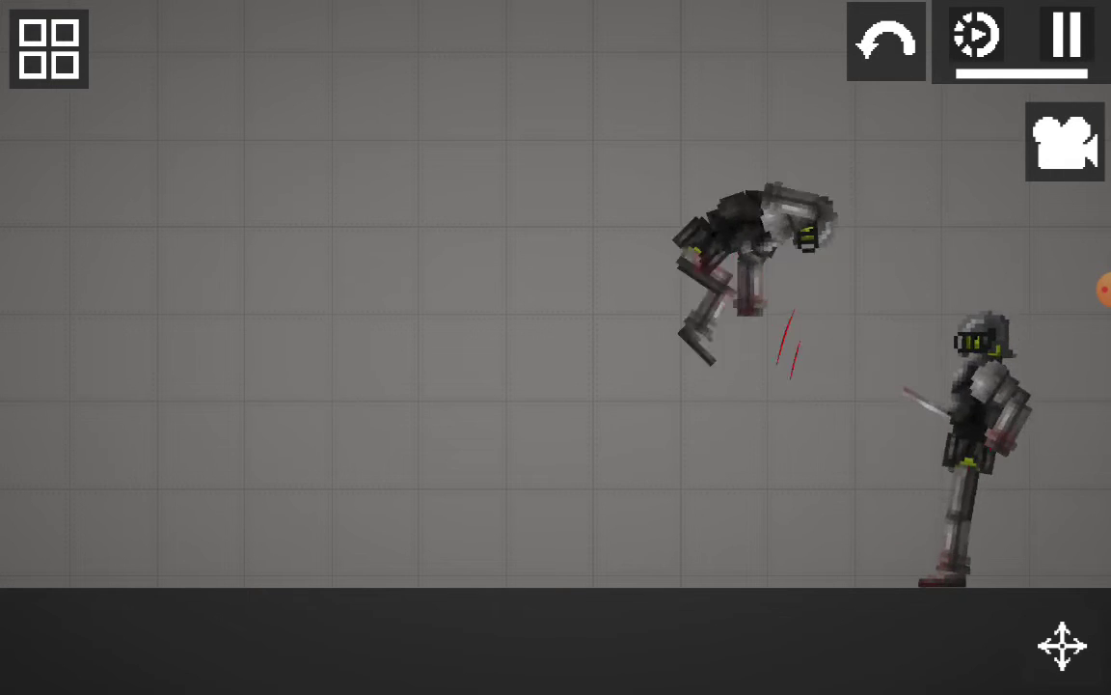
click(976, 36)
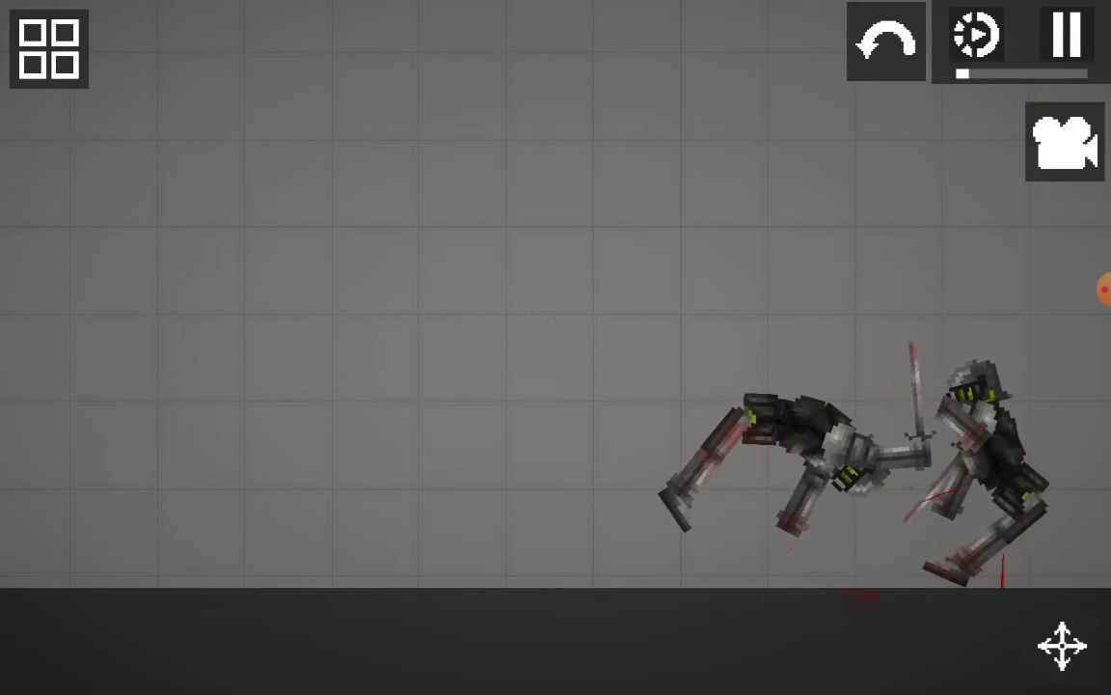
click(48, 48)
Remove the fighters, drop Baby Yoda beside the floor gun, then confirm Clear Everything.
click(247, 666)
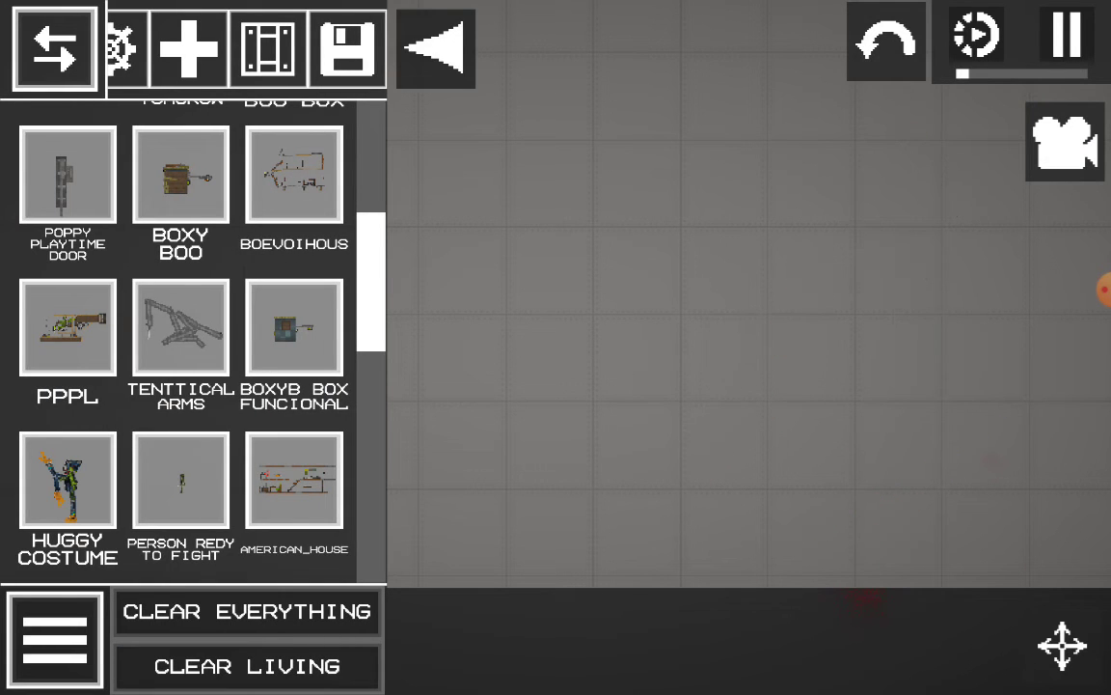
scroll(178, 338, down, 5)
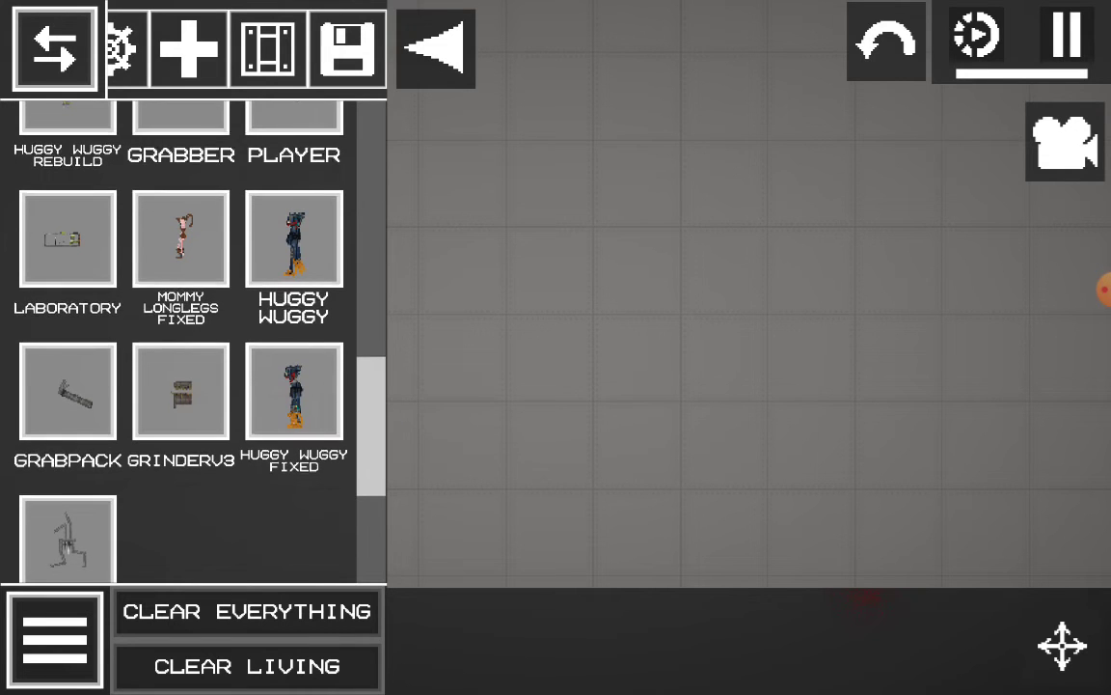
scroll(178, 337, down, 1)
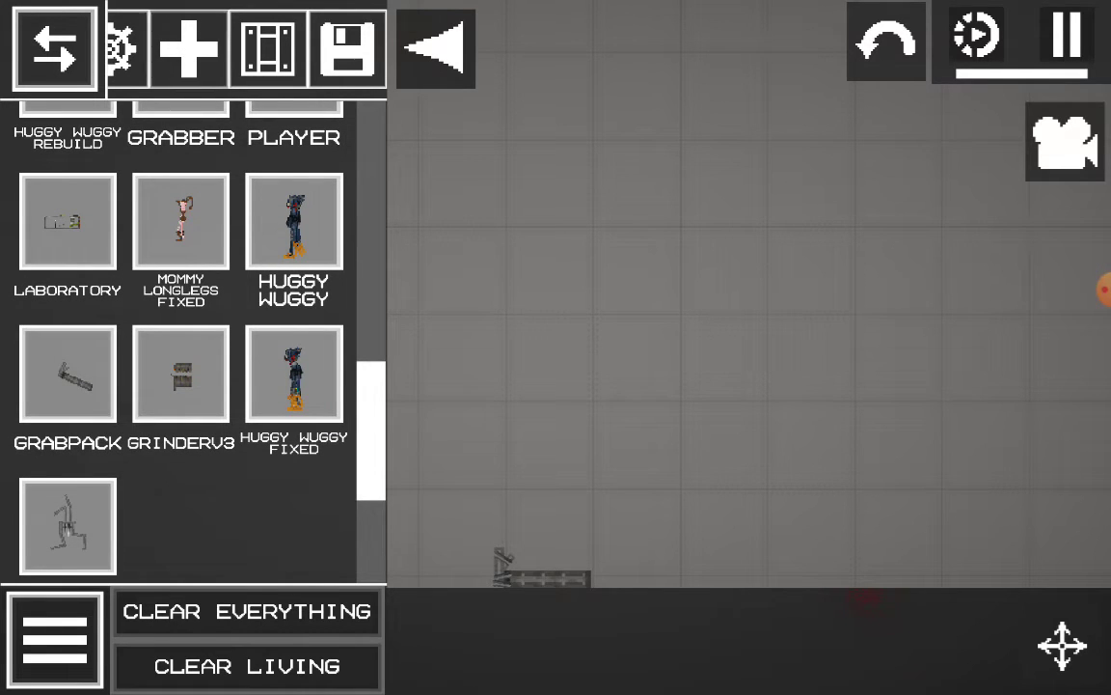
scroll(246, 48, left, 5)
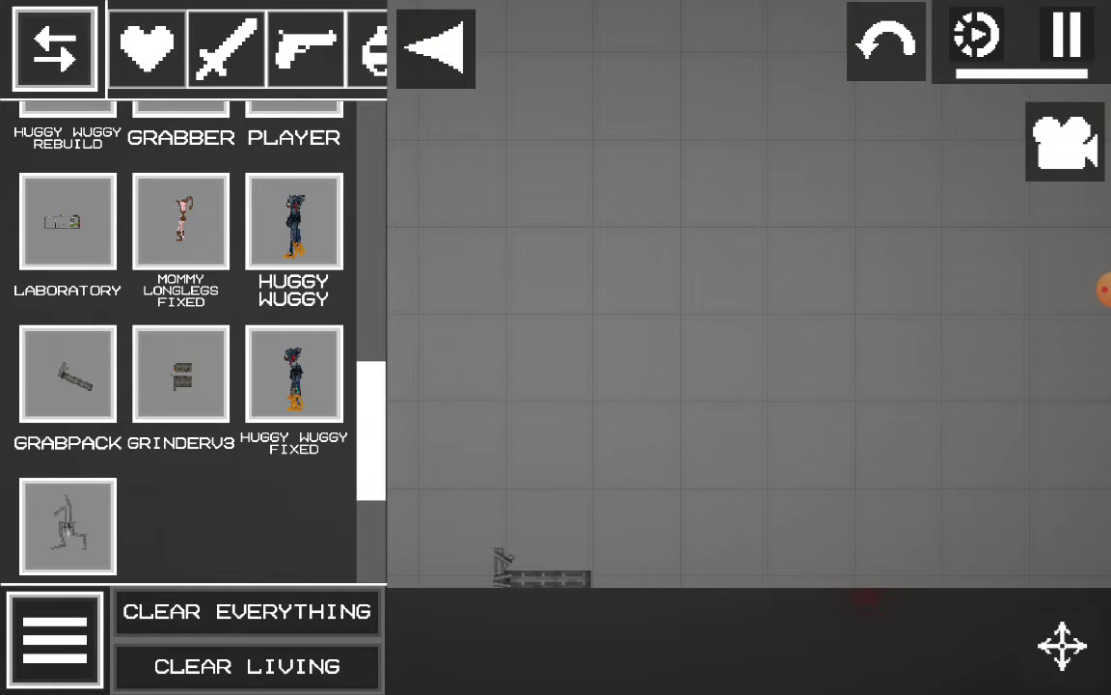
scroll(178, 338, down, 10)
scroll(179, 338, up, 2)
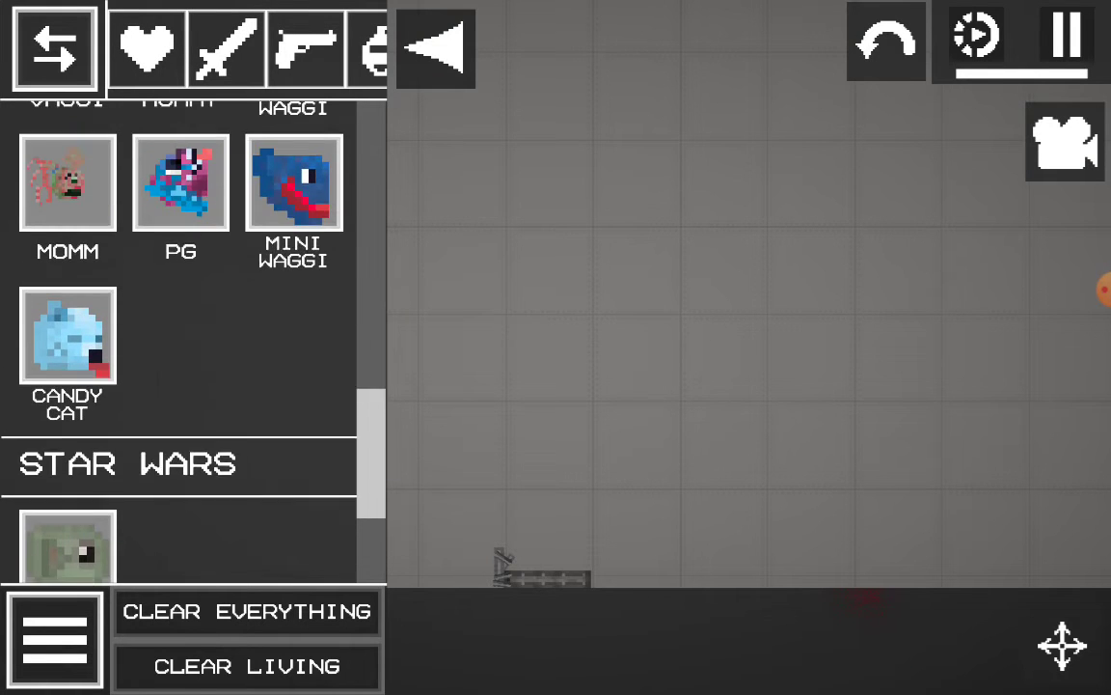
scroll(178, 337, down, 3)
scroll(179, 337, down, 3)
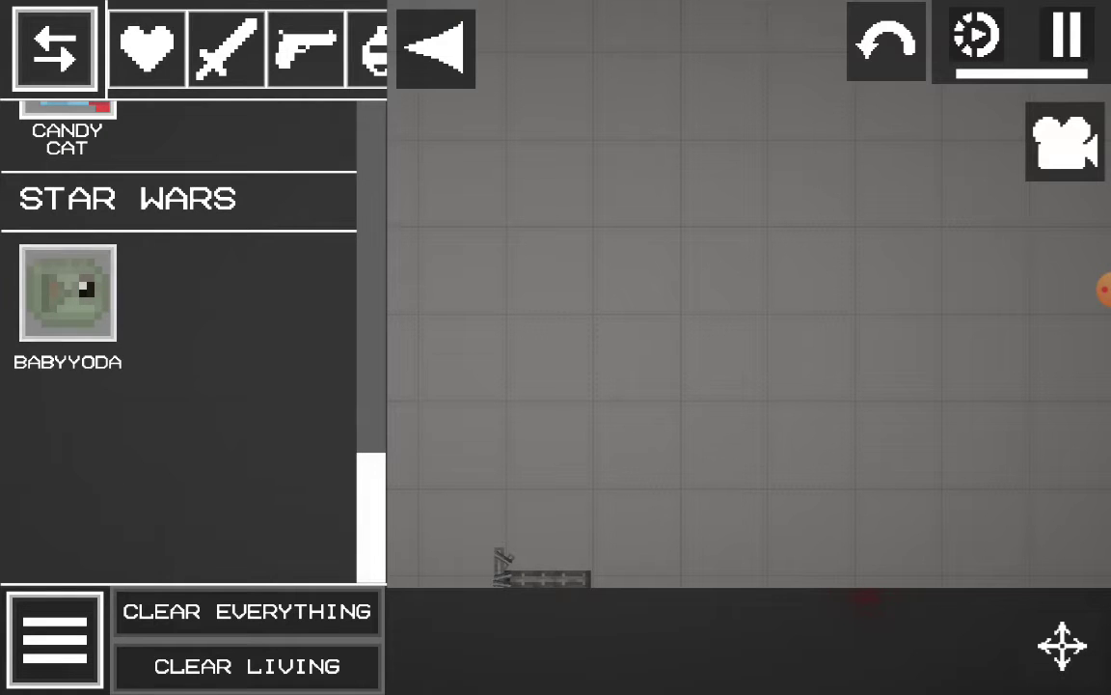
click(435, 49)
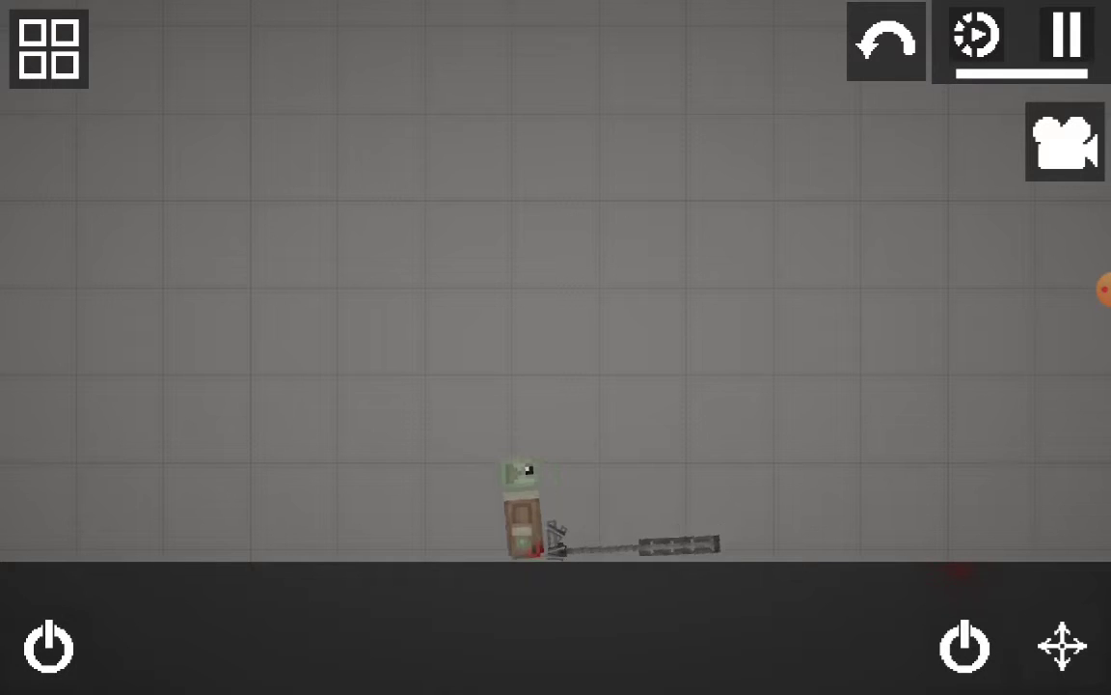
click(48, 48)
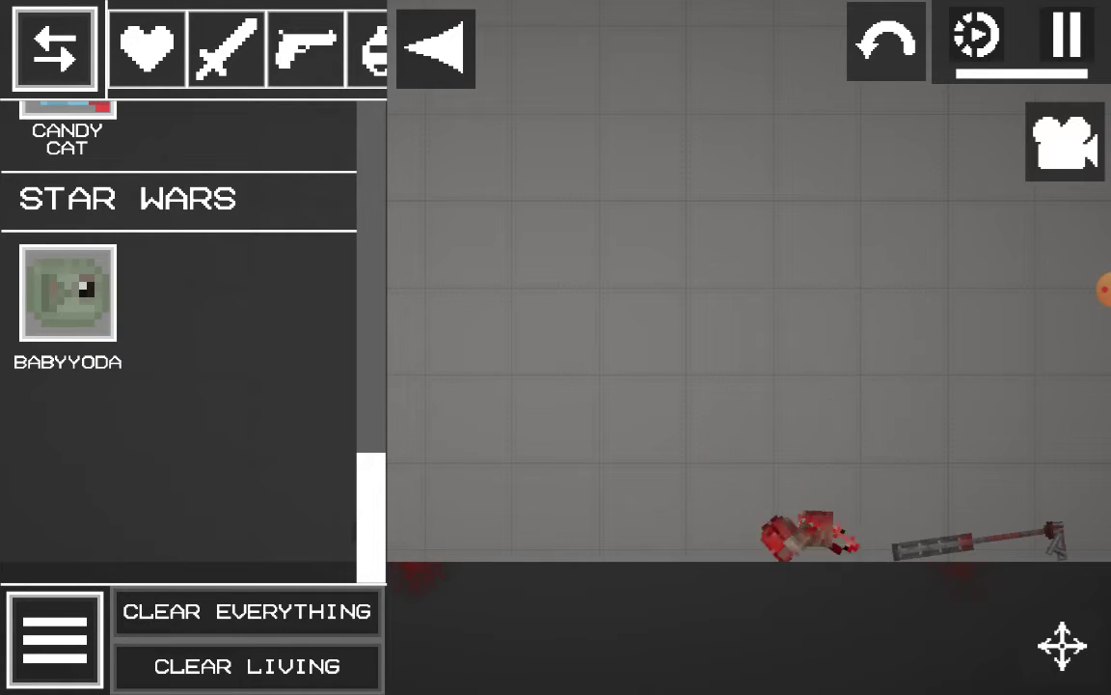
click(247, 611)
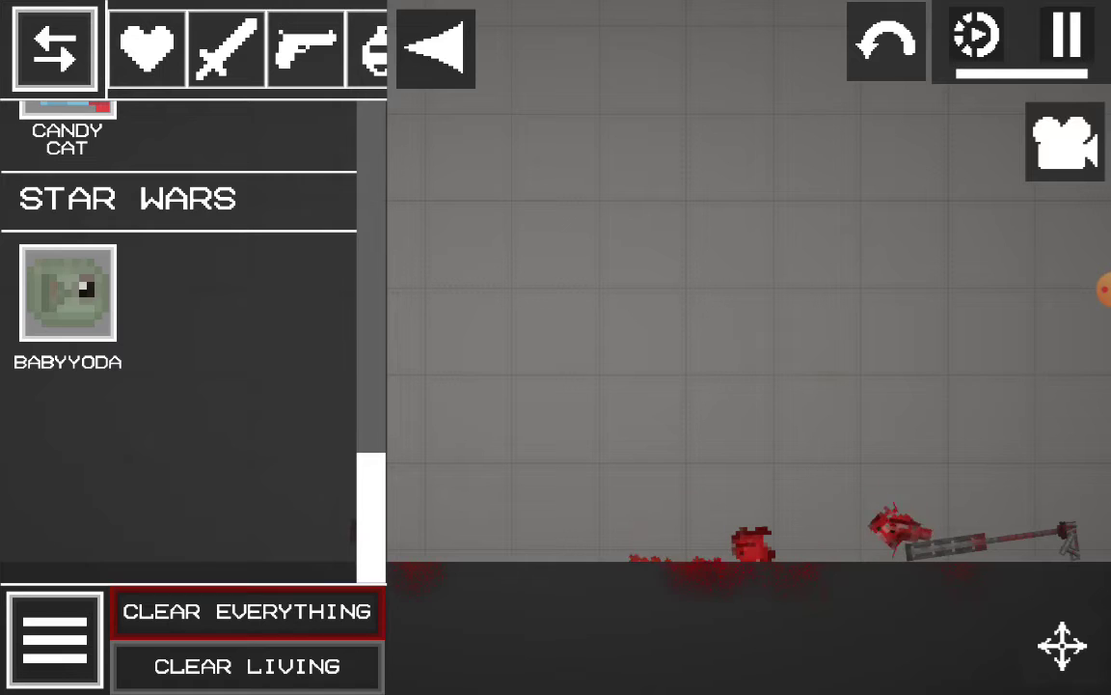
click(247, 611)
scroll(178, 337, up, 5)
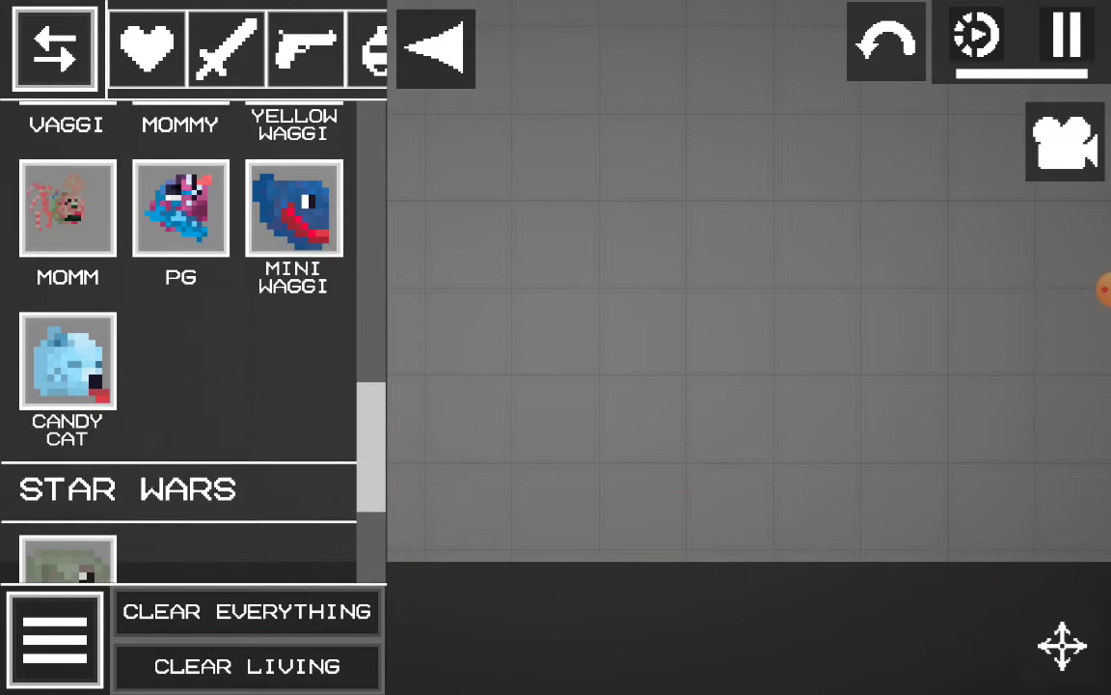
scroll(246, 47, right, 5)
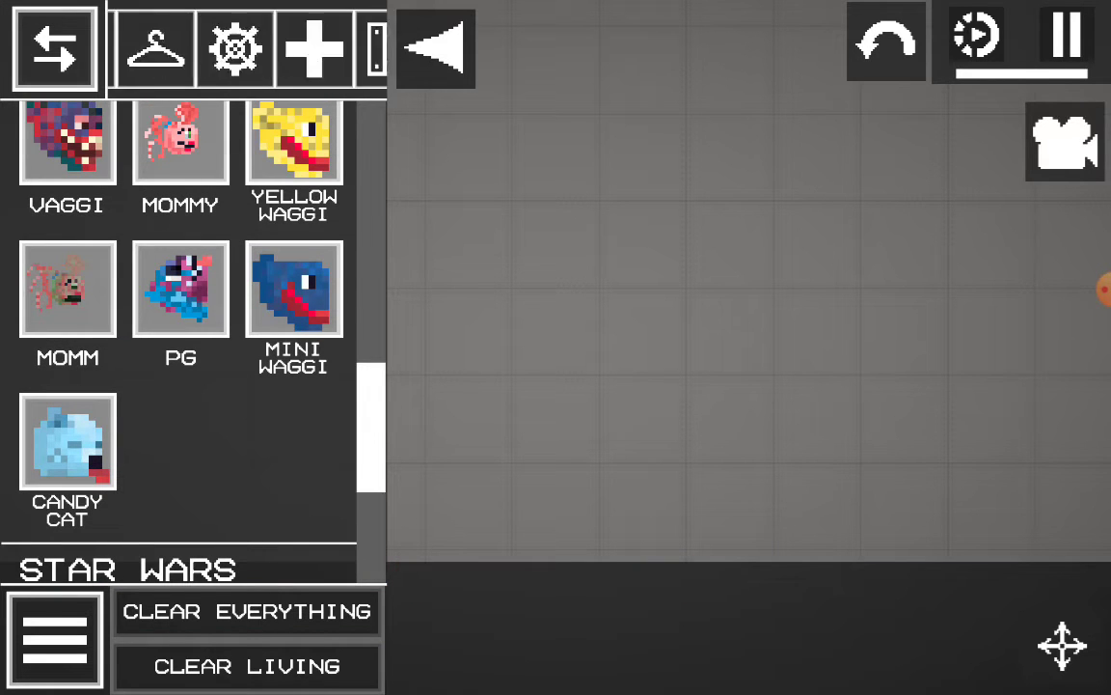
scroll(178, 338, up, 10)
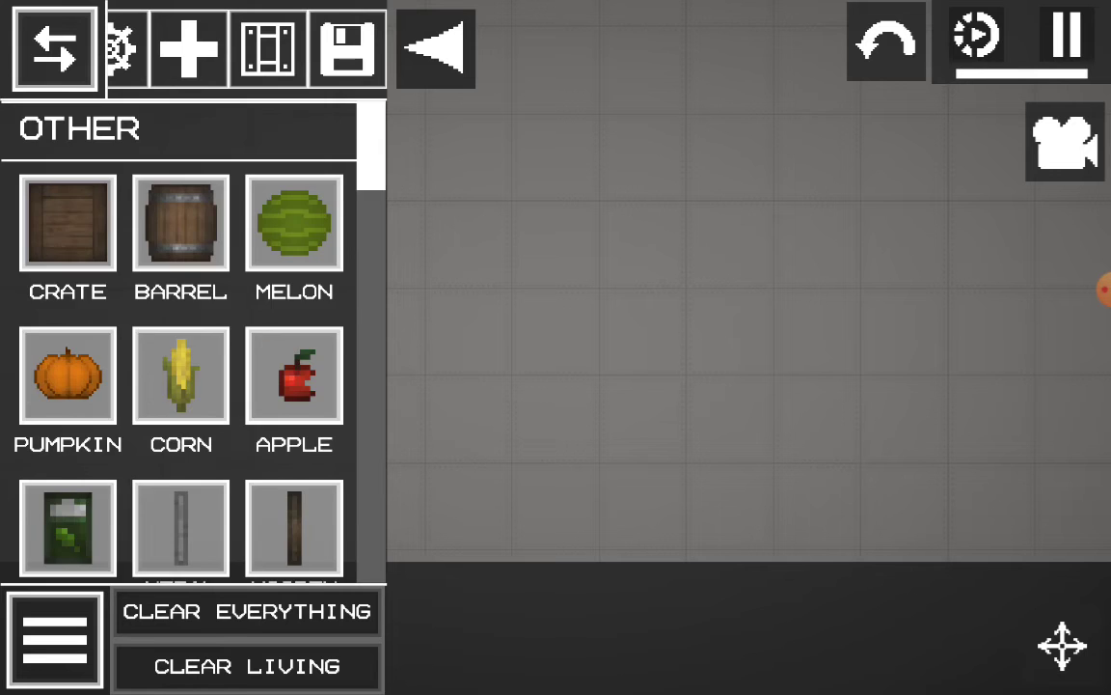
scroll(179, 338, down, 3)
scroll(178, 338, down, 3)
scroll(179, 338, down, 3)
scroll(179, 337, down, 3)
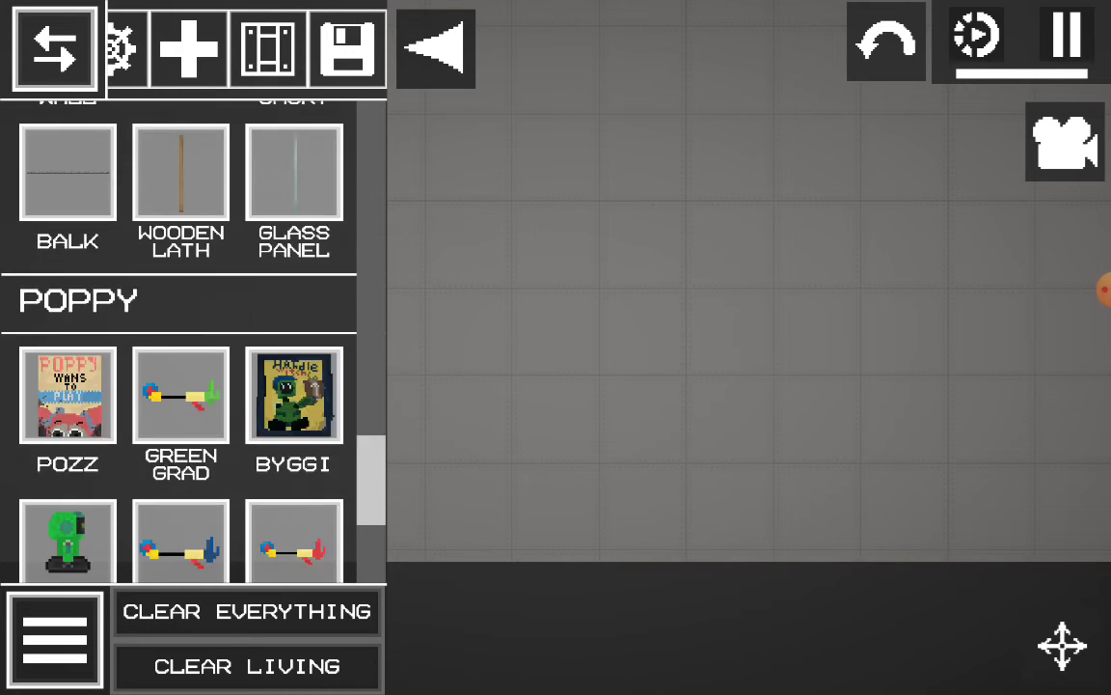
scroll(178, 337, down, 5)
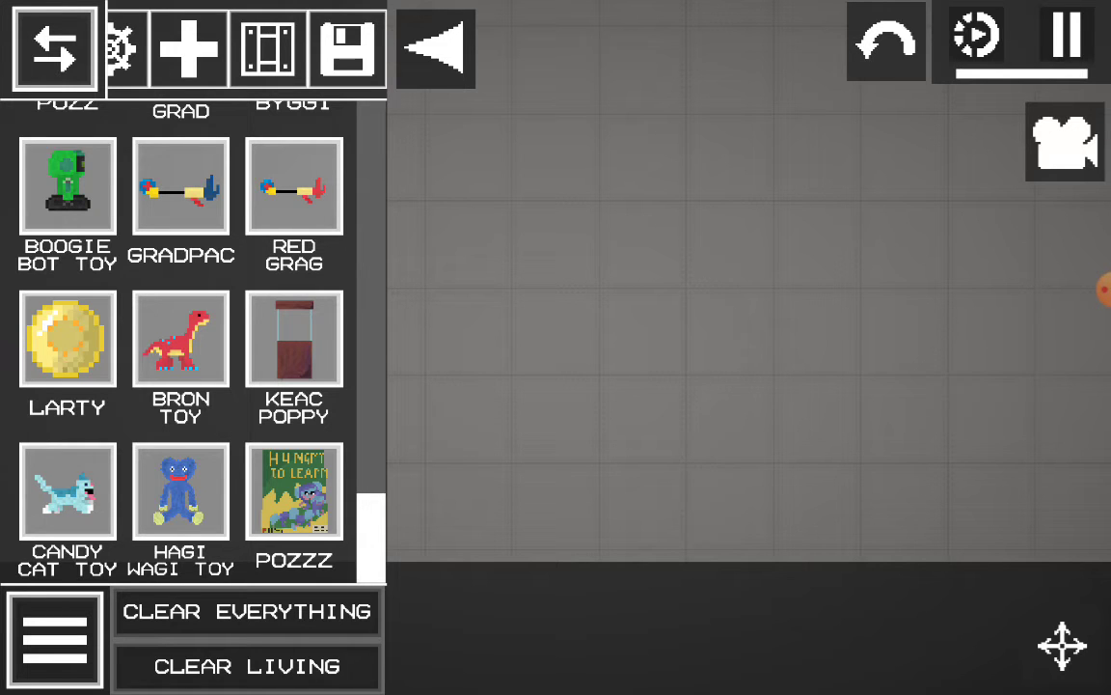
Place the KEAC POPPY stand on the floor and spawn the tall skeletal 1006 figure nearby.
drag(293, 339, 535, 289)
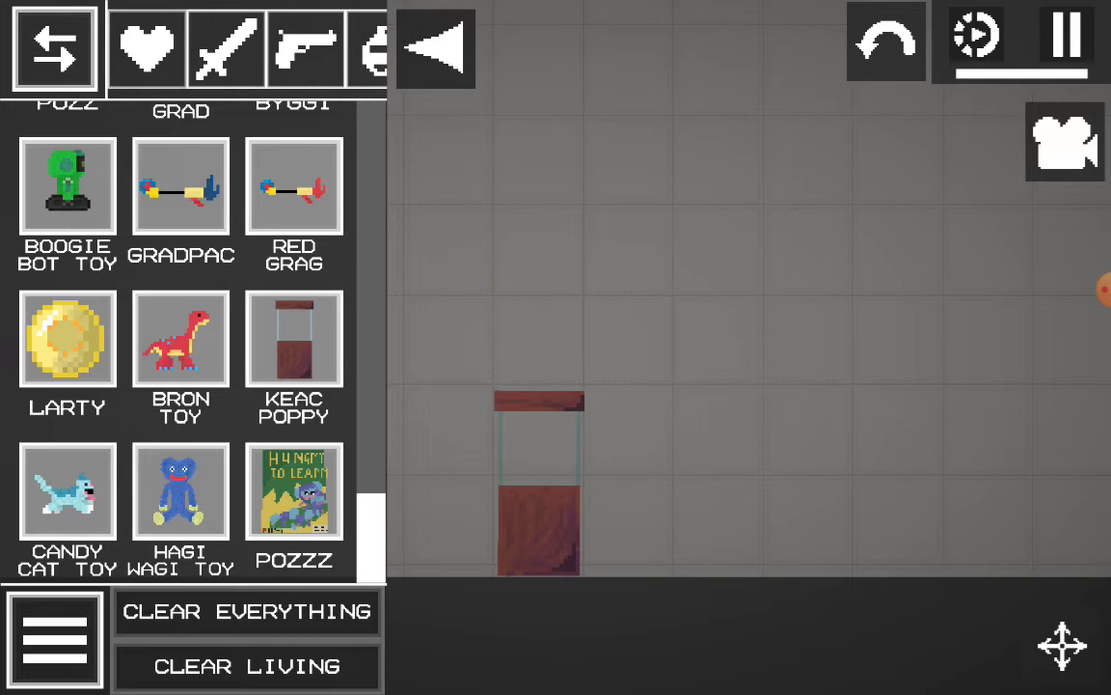
scroll(179, 338, up, 5)
scroll(179, 338, up, 2)
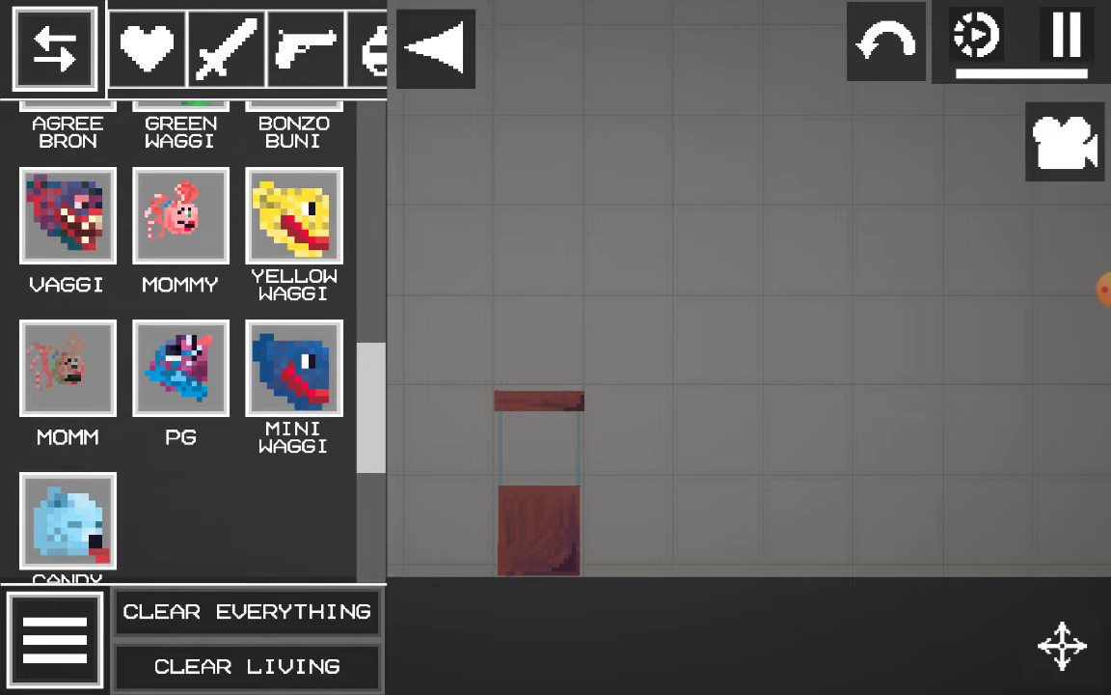
scroll(179, 338, up, 2)
scroll(178, 337, up, 3)
scroll(179, 338, up, 2)
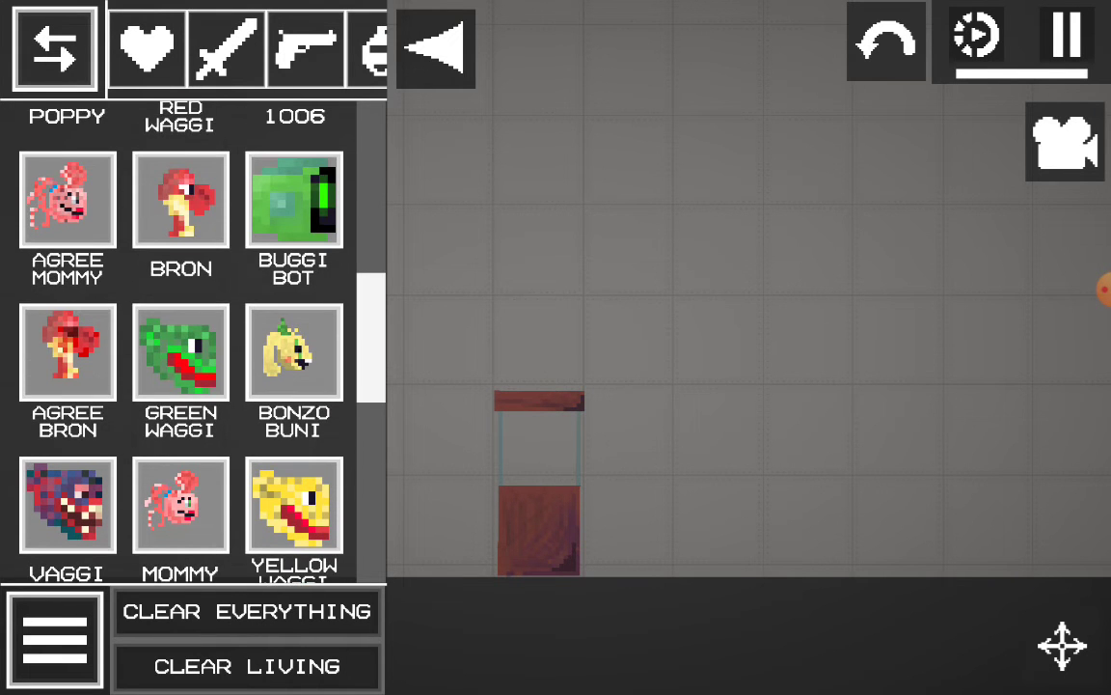
scroll(178, 338, up, 3)
click(68, 161)
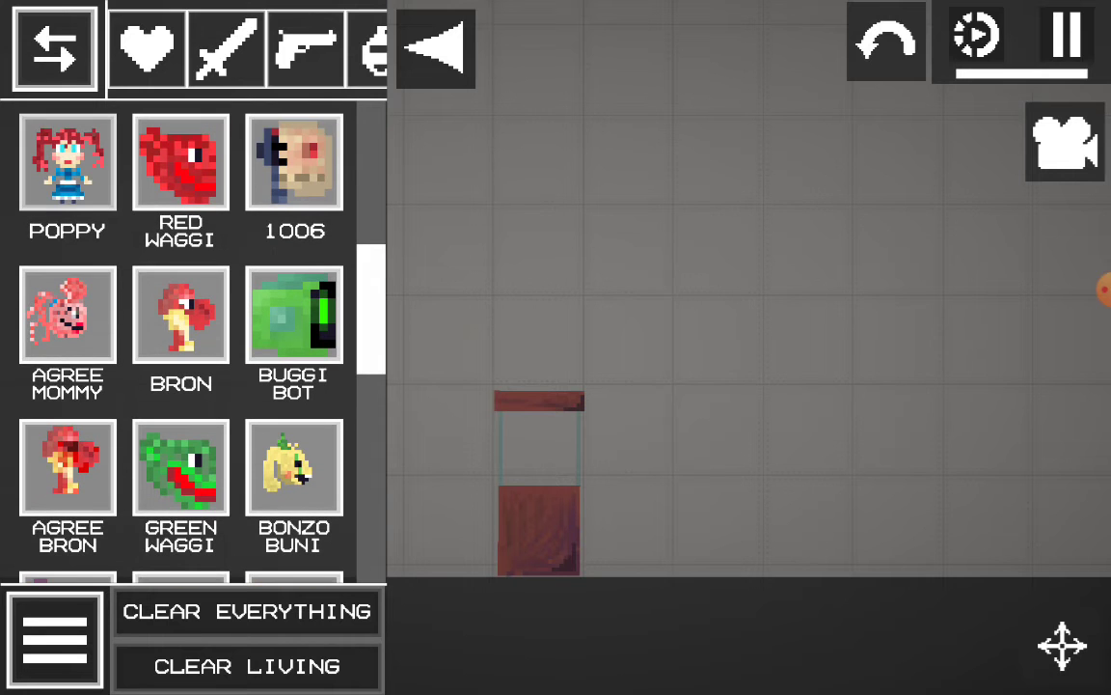
click(560, 497)
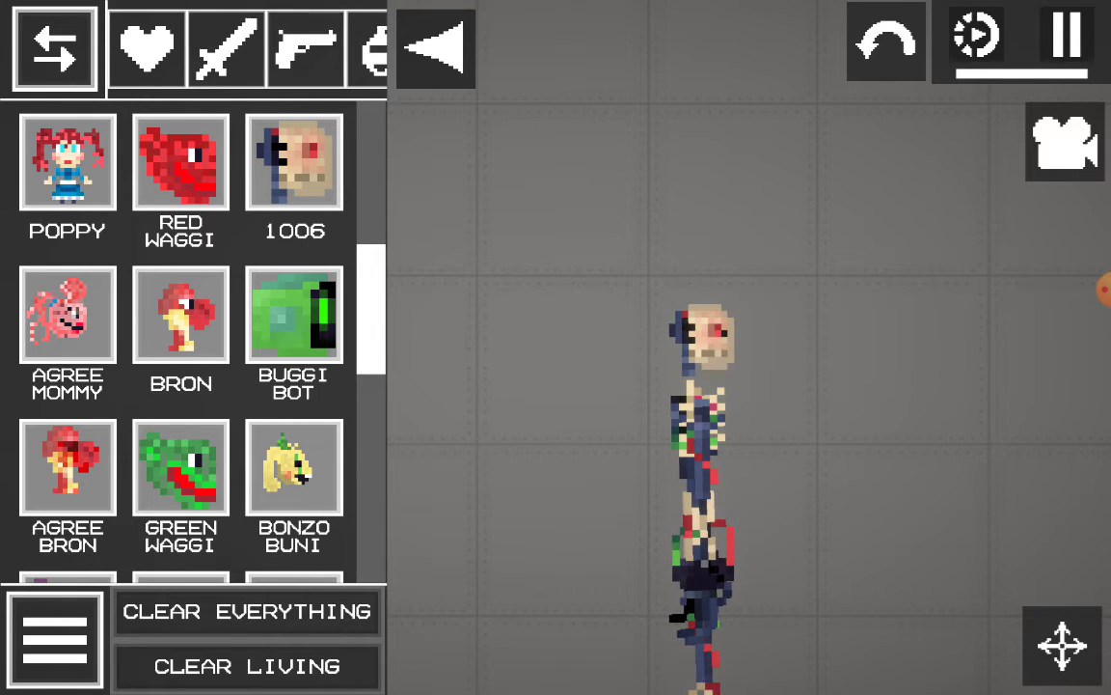
Switch to the Syringes category and spawn an acid syringe beside the character.
drag(318, 48, 198, 48)
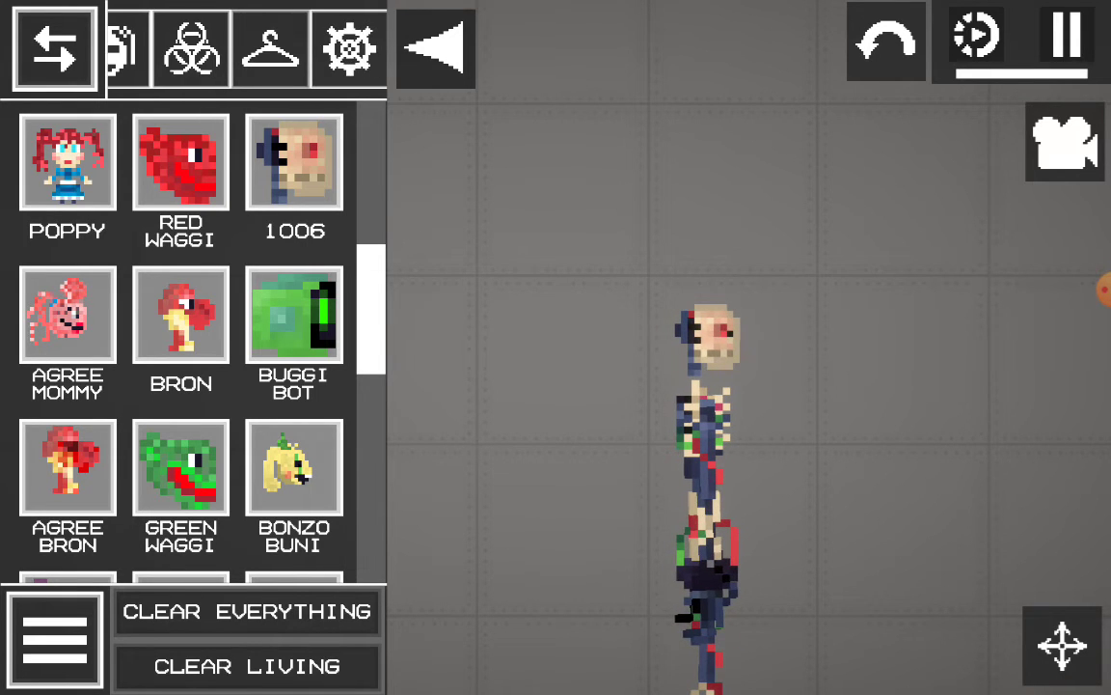
click(270, 48)
click(191, 48)
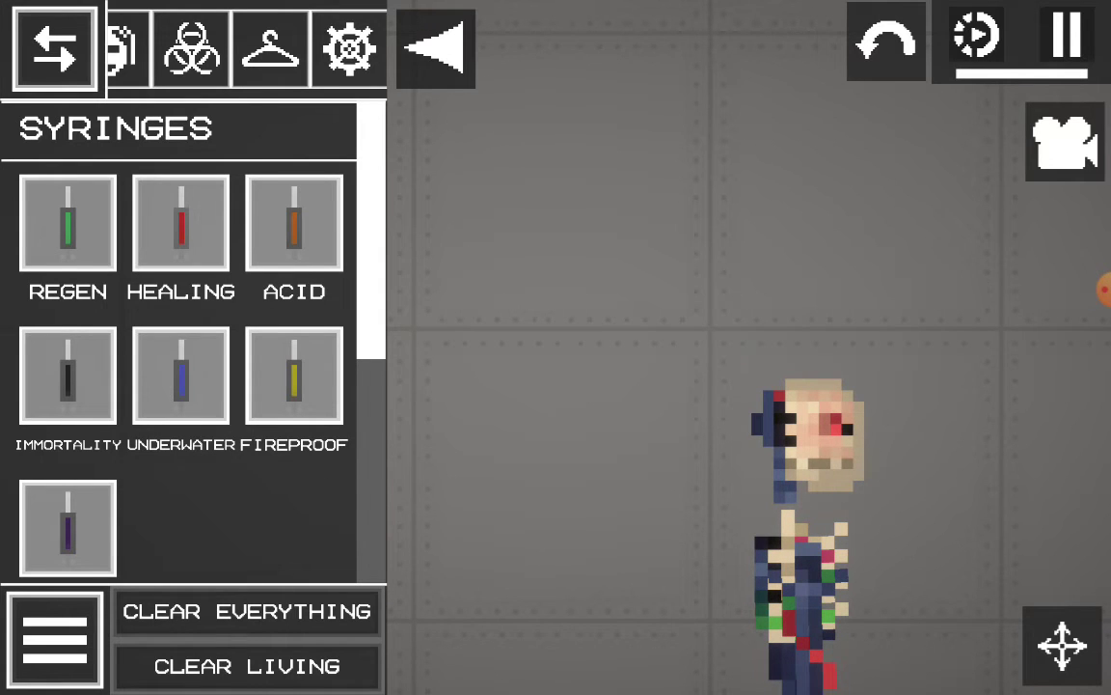
drag(319, 49, 292, 49)
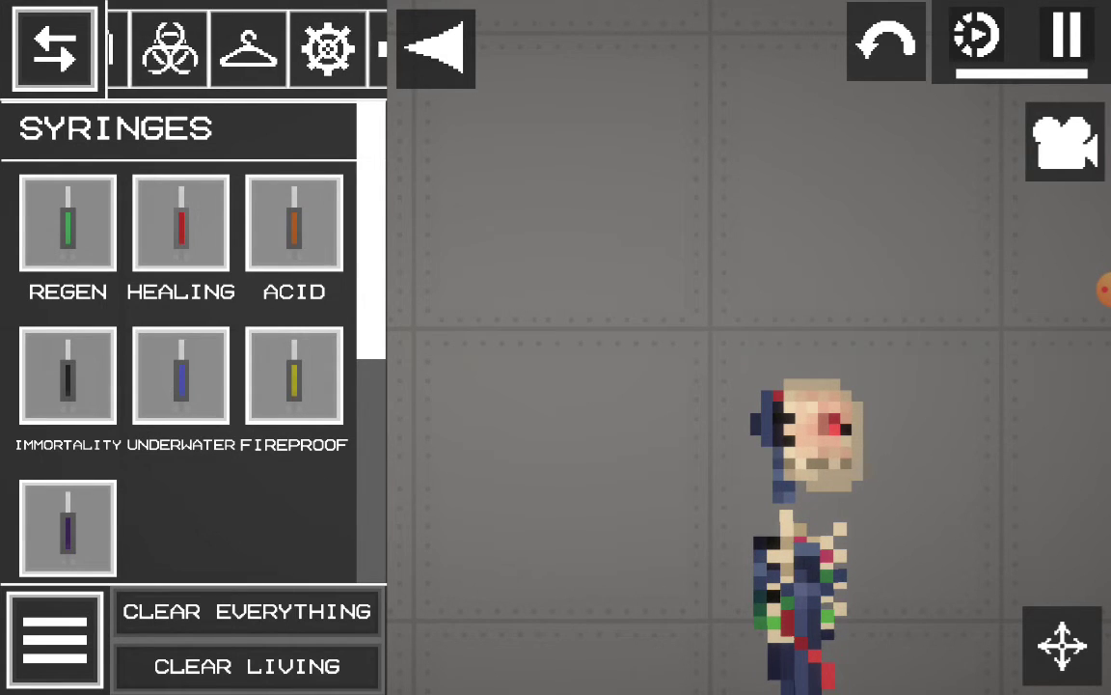
click(294, 222)
click(618, 347)
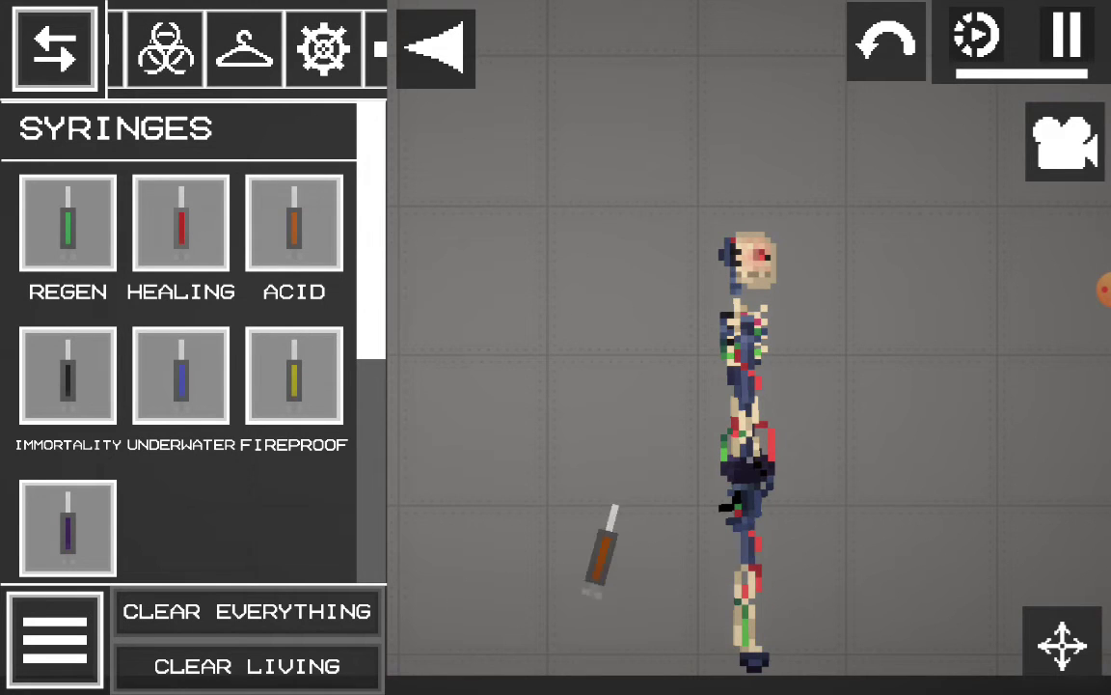
Stick the acid syringe into the character's head and drag the resulting skeleton along the floor.
mouse_move(623, 444)
mouse_down()
mouse_move(724, 298)
mouse_move(756, 335)
mouse_move(744, 315)
mouse_move(824, 285)
mouse_move(856, 259)
mouse_move(880, 259)
mouse_move(801, 294)
mouse_move(865, 273)
mouse_move(810, 265)
mouse_up()
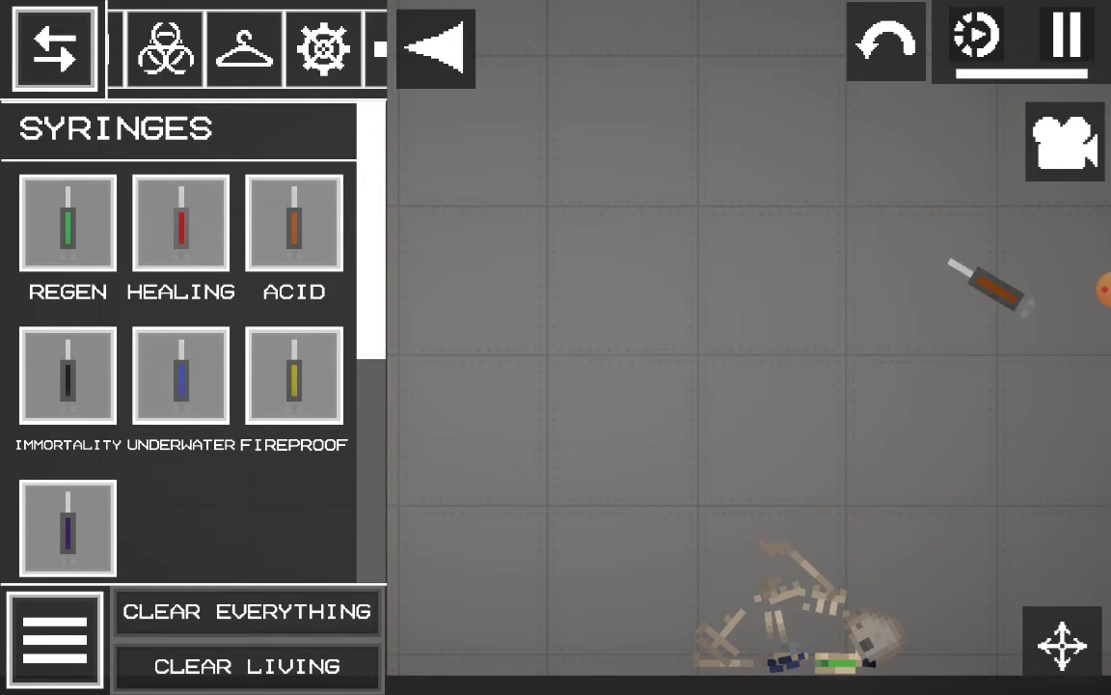
mouse_move(849, 579)
mouse_down()
mouse_move(818, 508)
mouse_move(815, 306)
mouse_move(850, 153)
mouse_up()
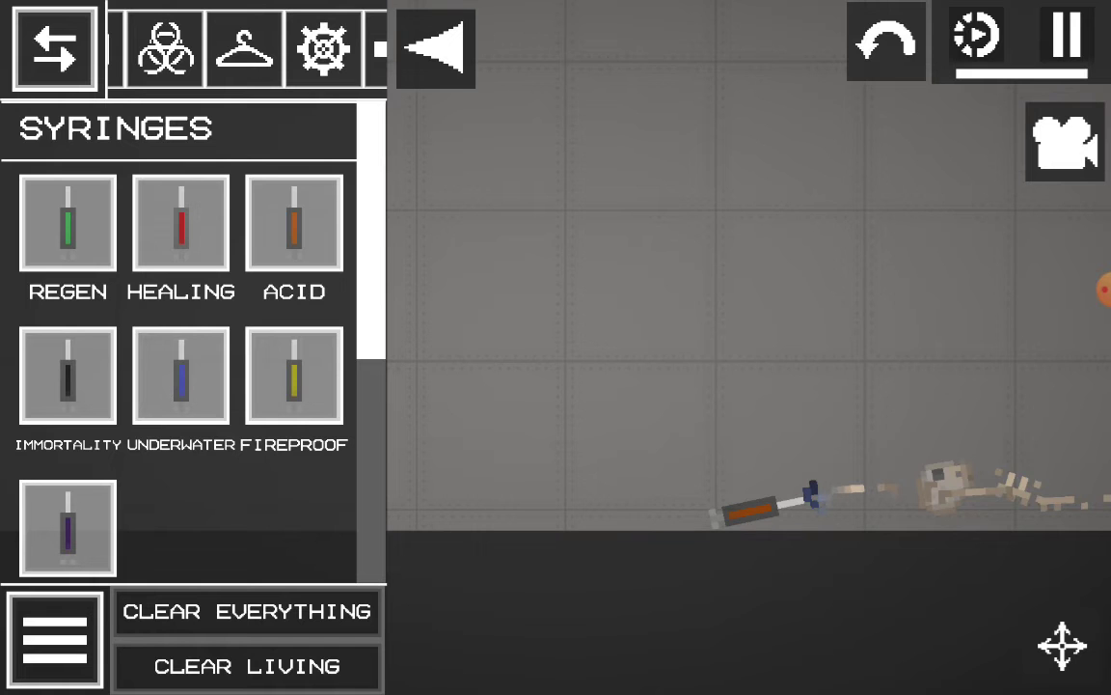
drag(733, 5, 733, 168)
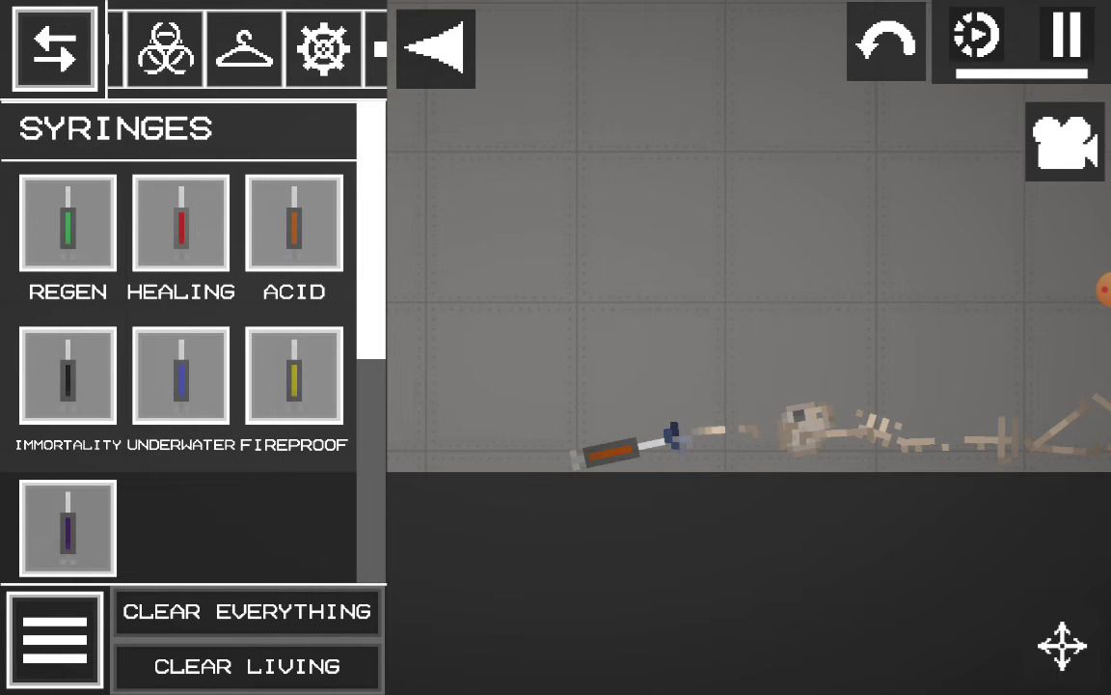
scroll(246, 48, right, 3)
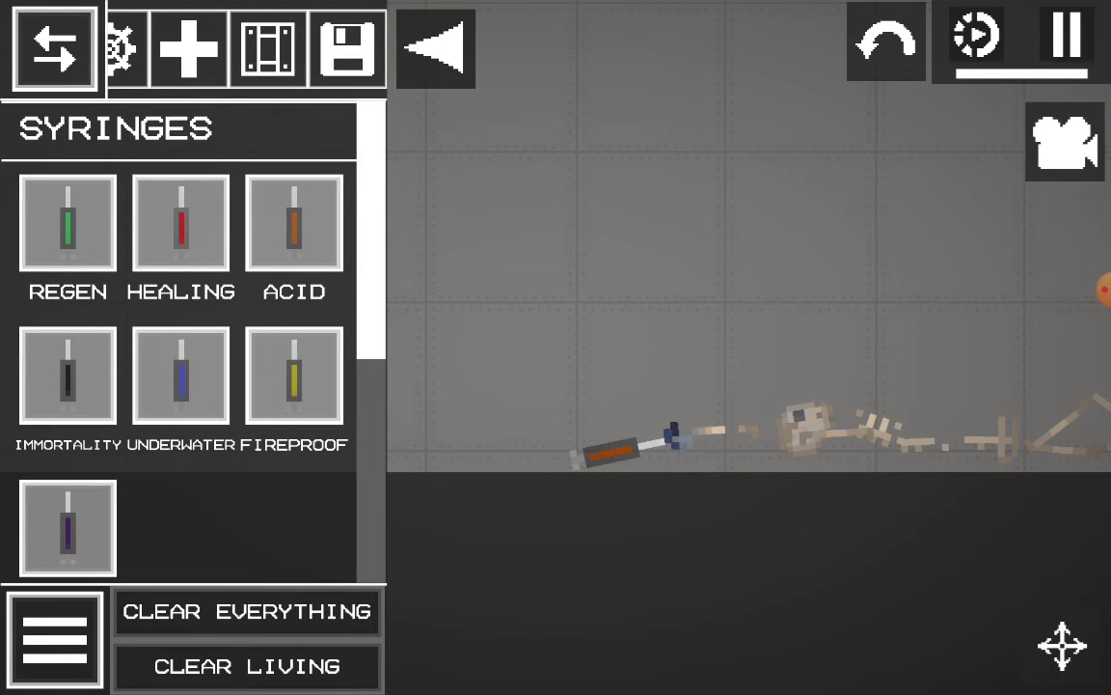
scroll(178, 338, down, 5)
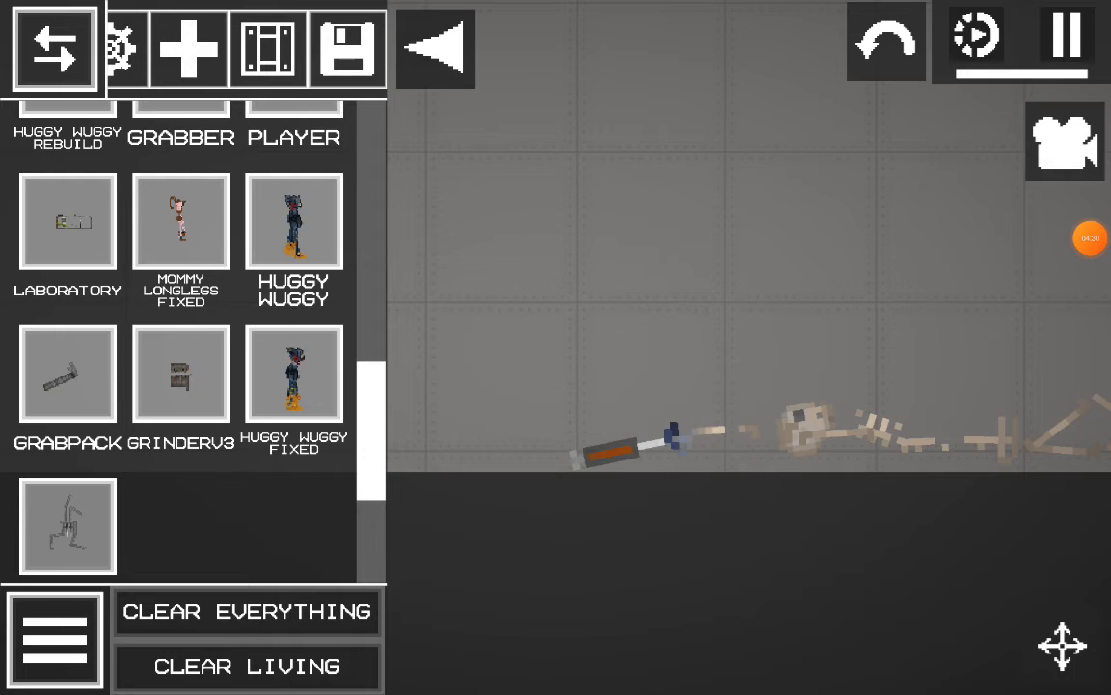
Remove the skeleton, spawn and clear a SPIDERCRAB, then spawn an armoured knight and clear it.
drag(801, 290, 700, 429)
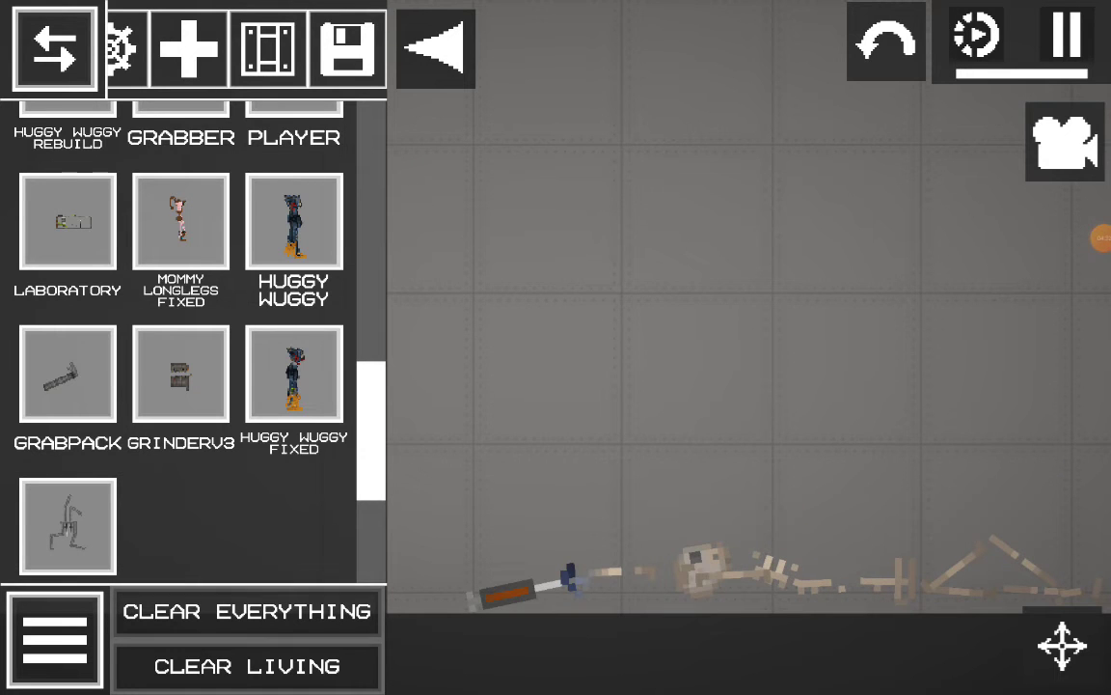
click(67, 526)
click(569, 270)
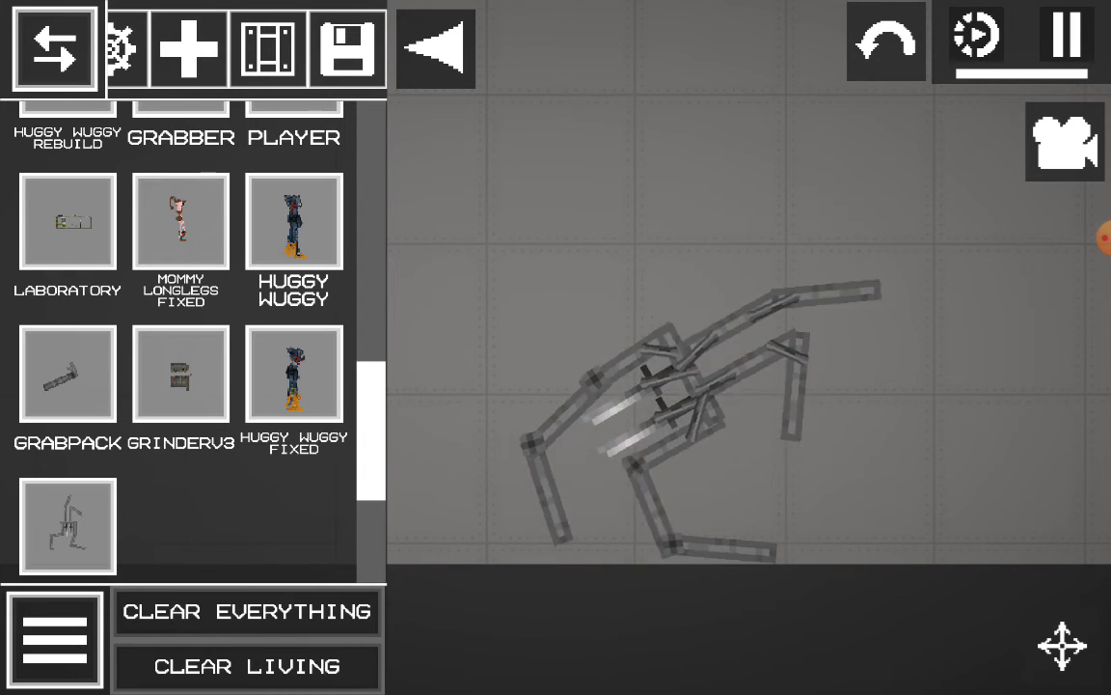
scroll(178, 338, down, 4)
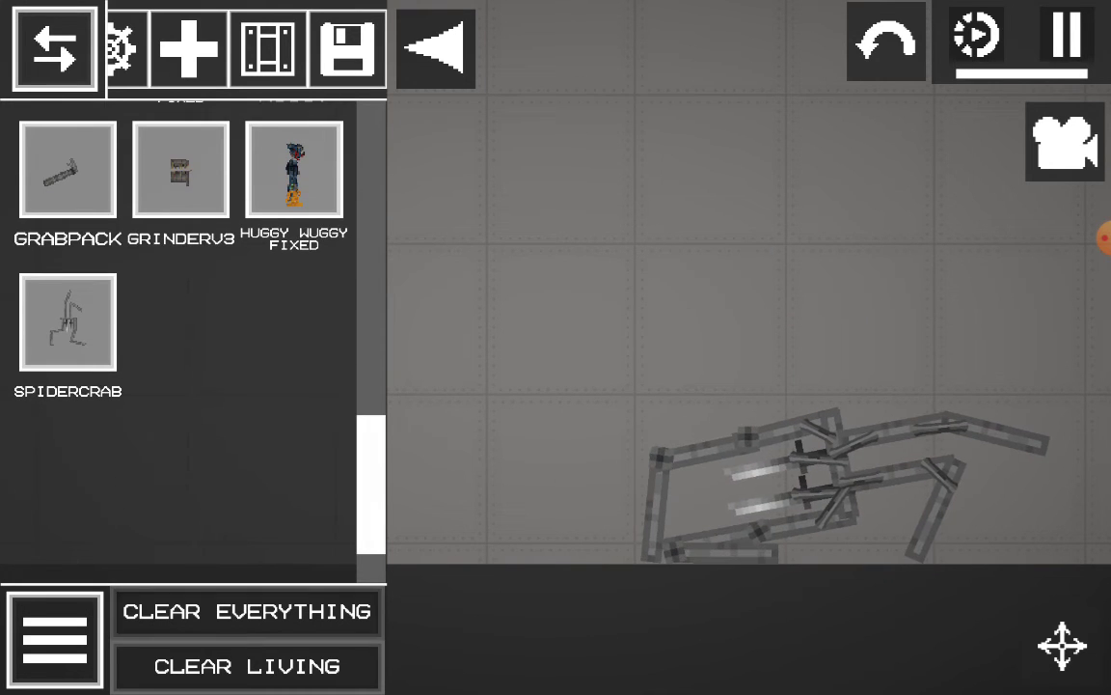
click(247, 611)
scroll(178, 338, up, 5)
scroll(179, 337, up, 2)
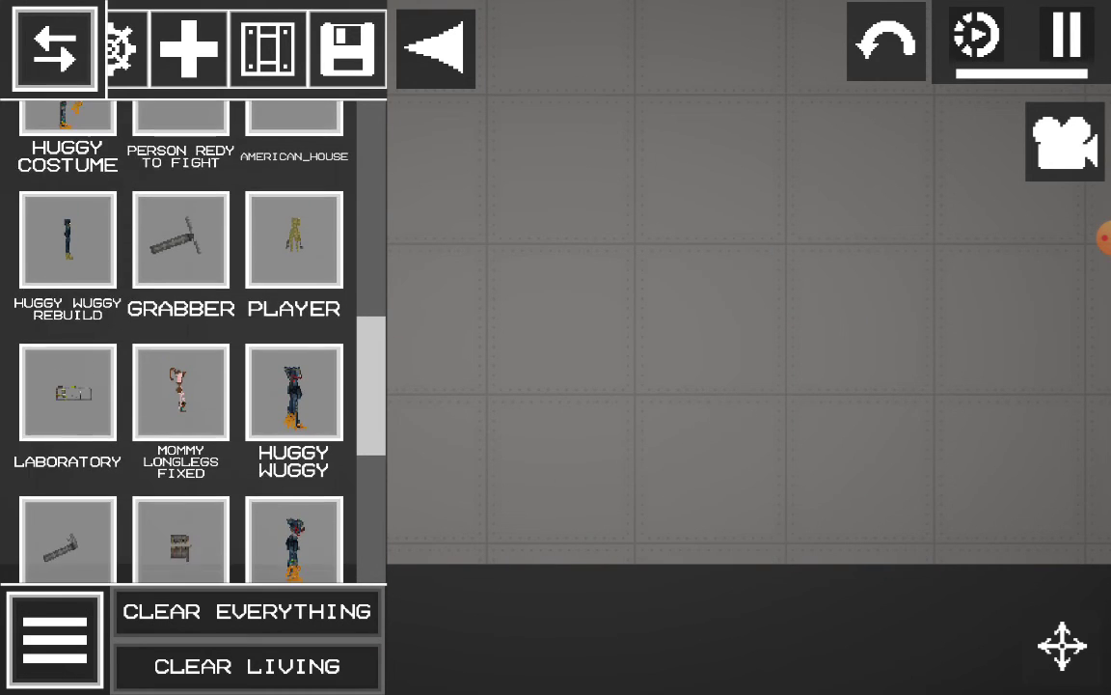
scroll(179, 338, up, 2)
scroll(179, 337, up, 2)
scroll(179, 338, up, 1)
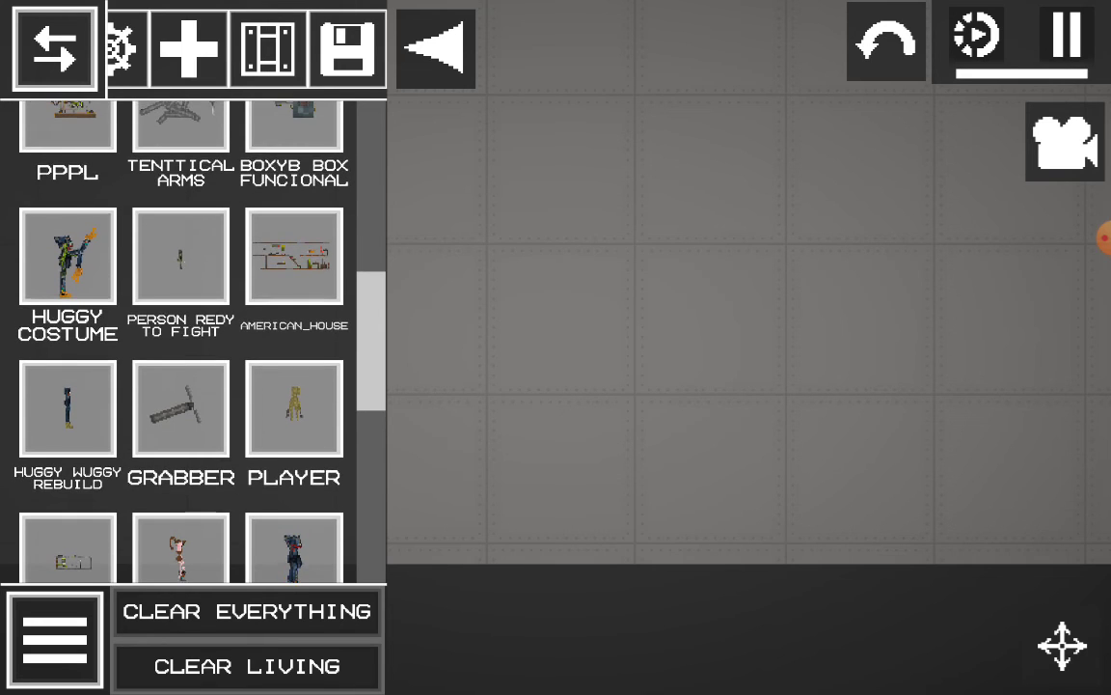
scroll(179, 338, up, 1)
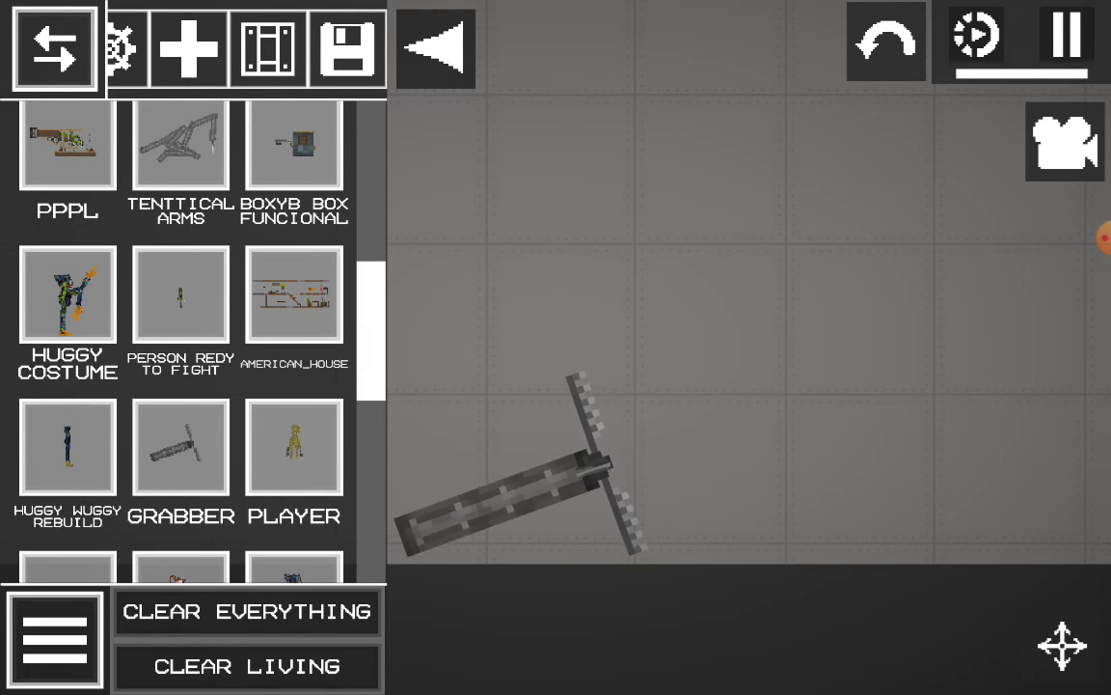
scroll(246, 48, left, 5)
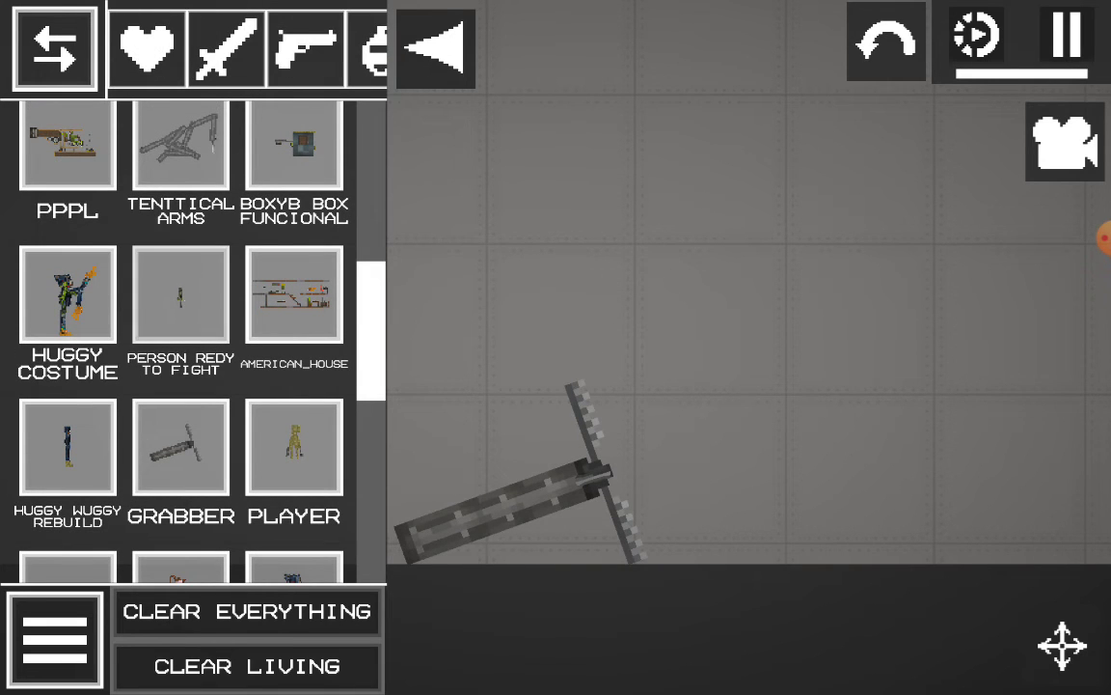
click(897, 193)
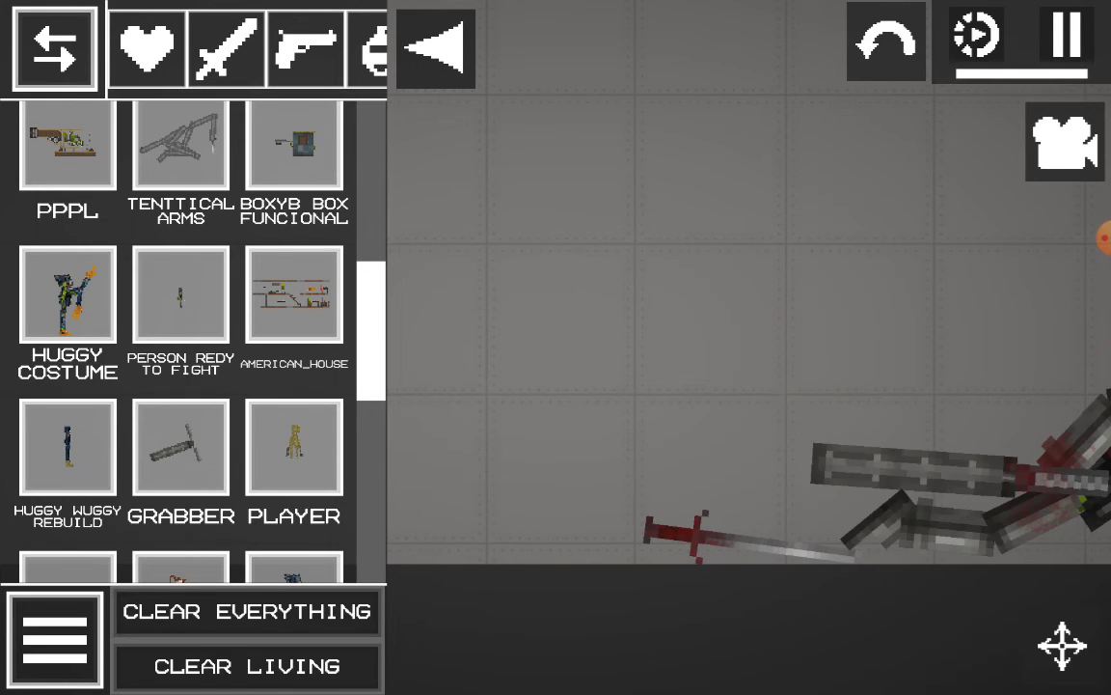
click(247, 611)
scroll(183, 338, up, 5)
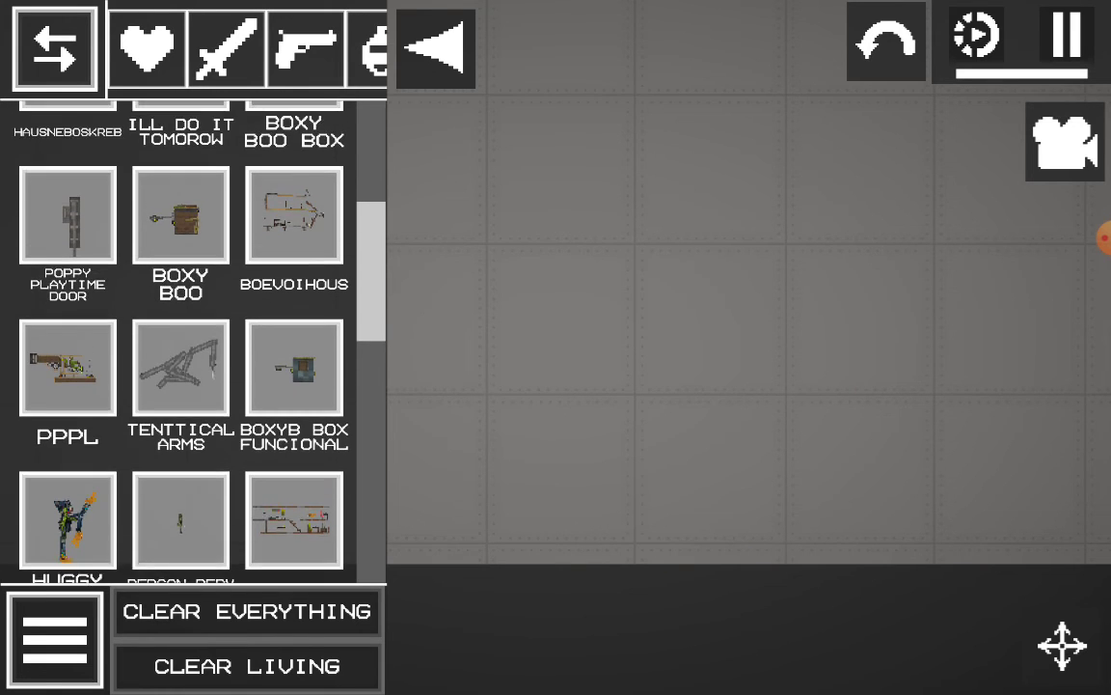
scroll(178, 337, up, 1)
scroll(179, 338, up, 1)
scroll(179, 337, up, 2)
scroll(179, 338, up, 1)
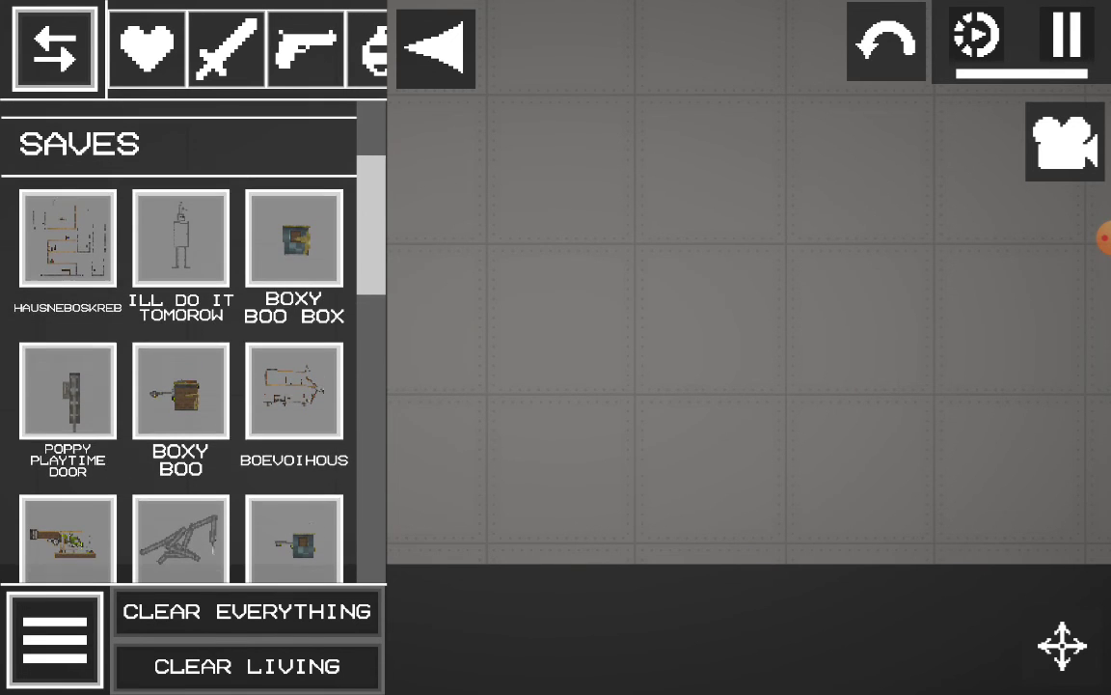
scroll(179, 337, up, 1)
scroll(178, 338, up, 1)
scroll(179, 338, up, 3)
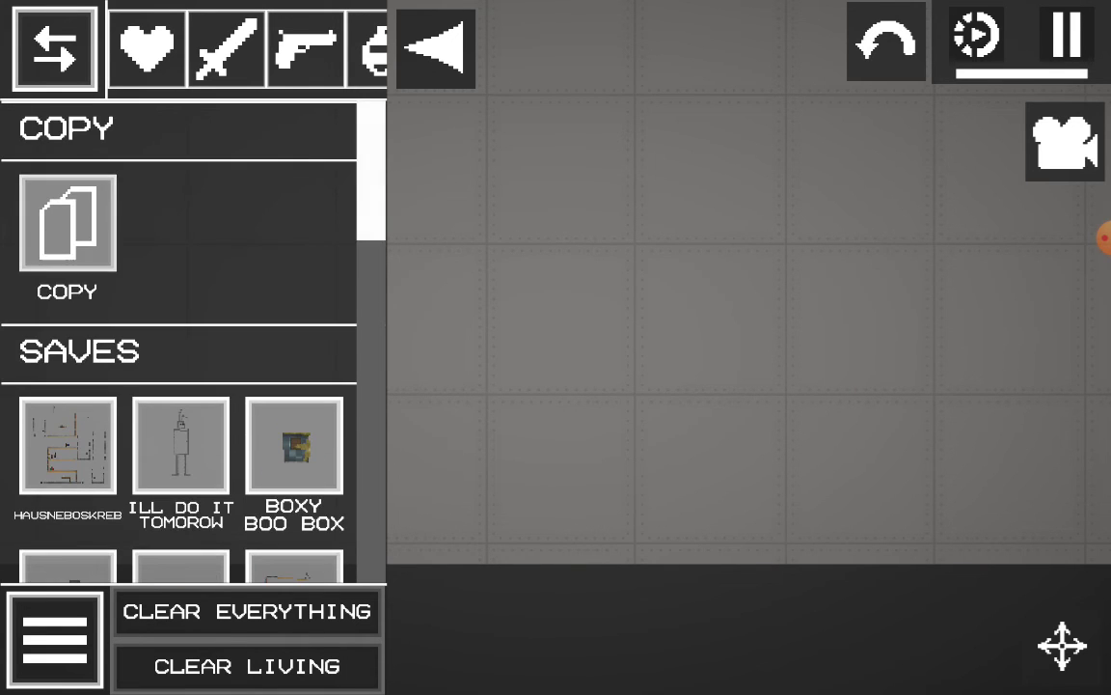
Spawn a saved dark blue box, then clear it away with Clear Everything.
click(630, 145)
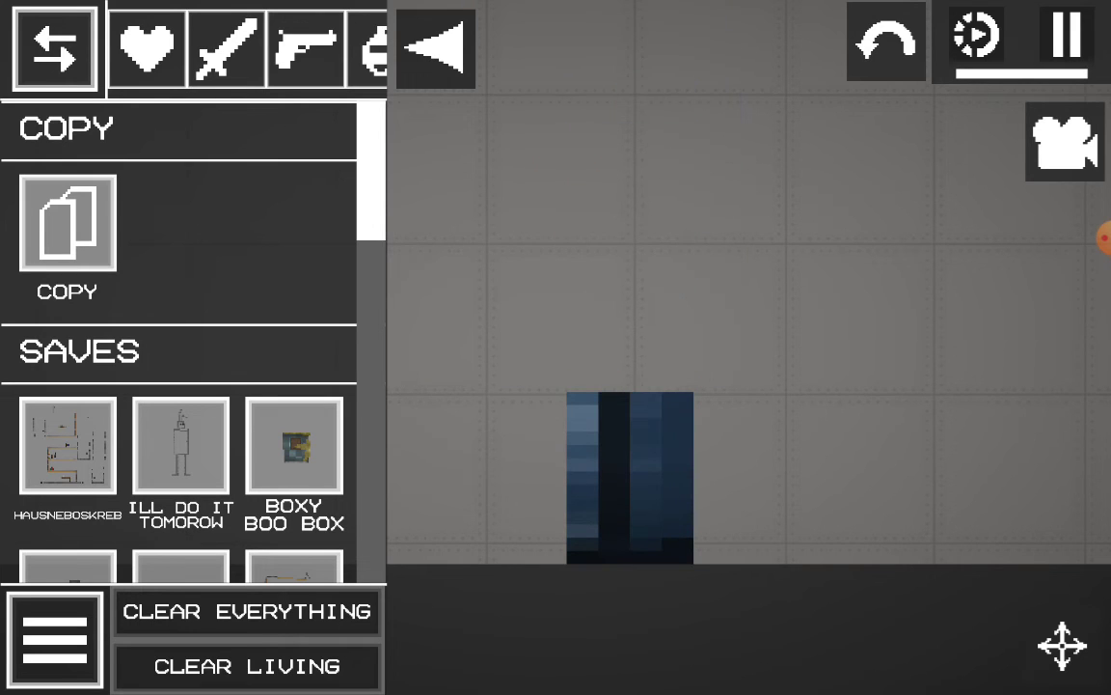
click(247, 611)
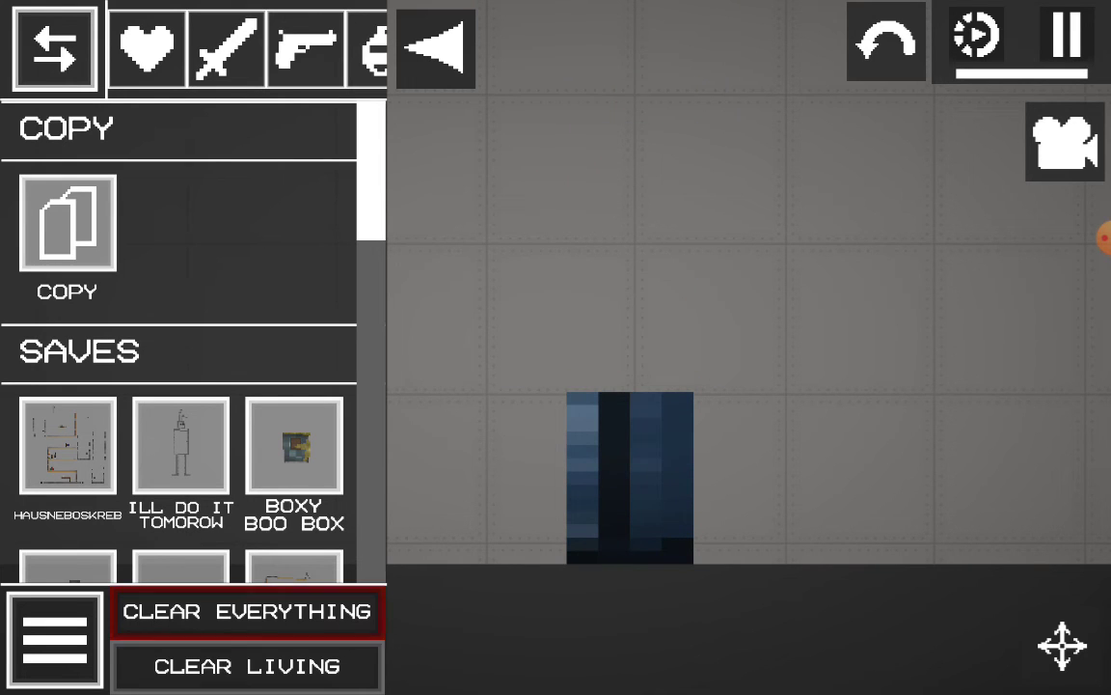
scroll(178, 338, down, 3)
scroll(178, 338, down, 4)
scroll(178, 338, down, 2)
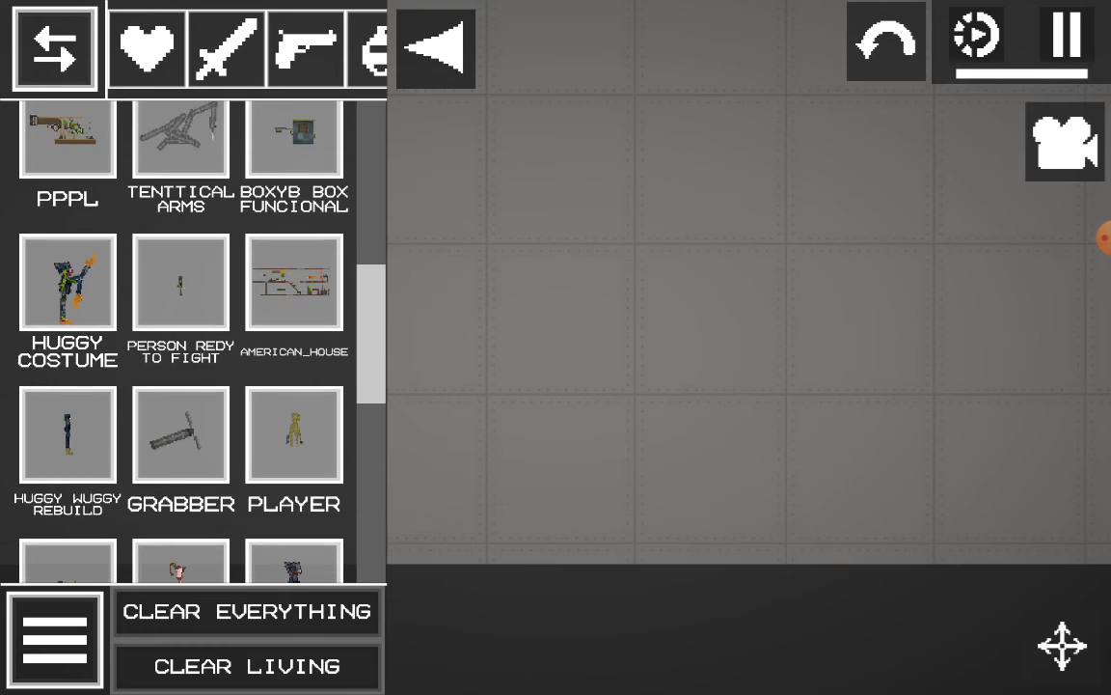
scroll(178, 337, down, 2)
scroll(241, 46, right, 3)
scroll(241, 46, right, 2)
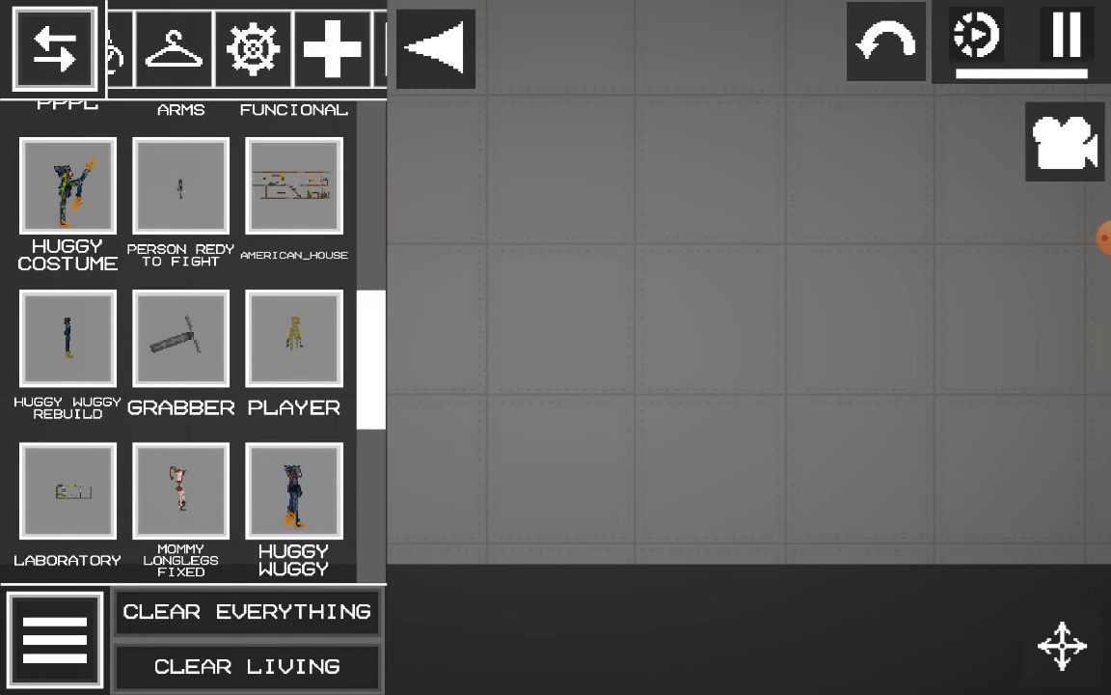
scroll(241, 46, left, 2)
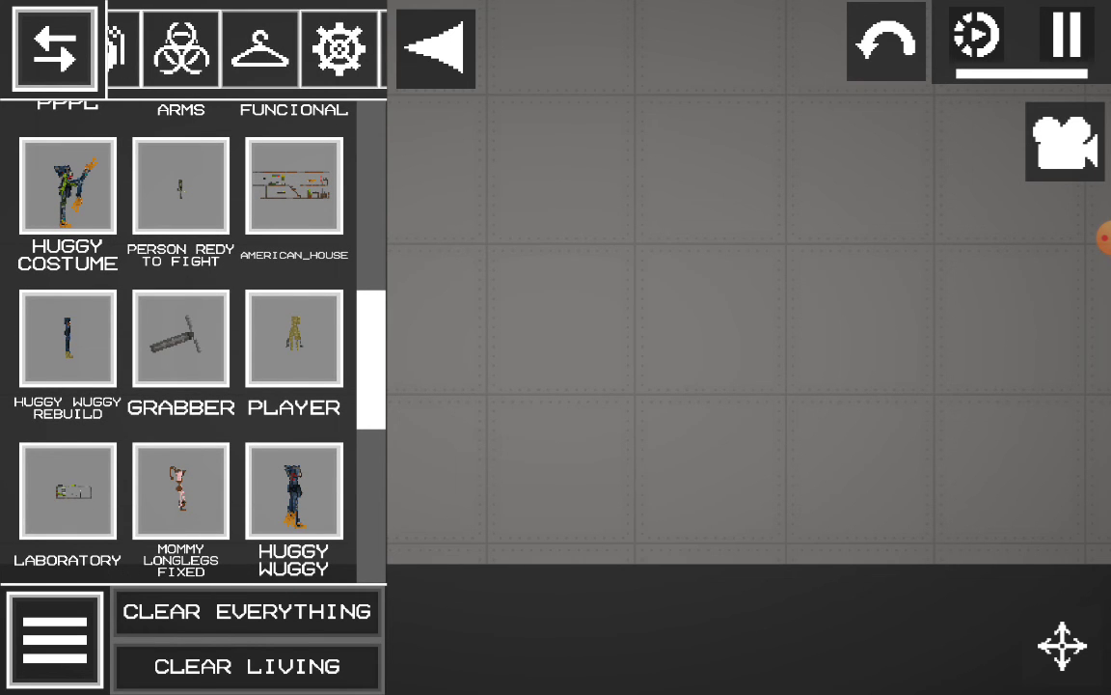
click(260, 47)
scroll(178, 338, down, 5)
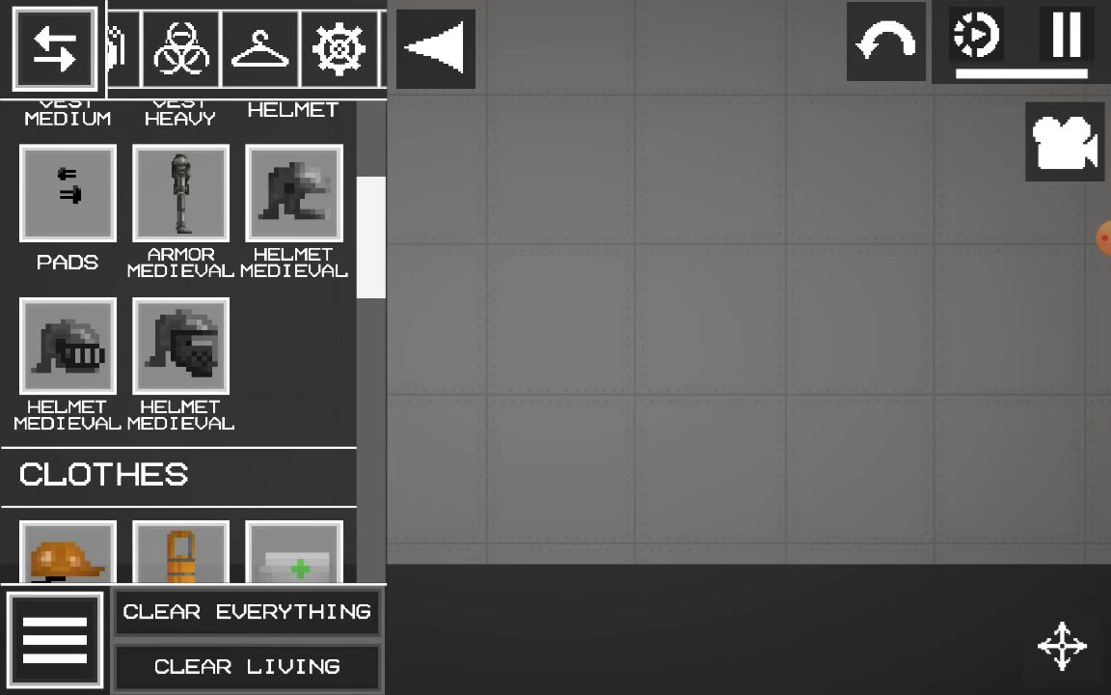
scroll(241, 46, left, 2)
scroll(178, 338, up, 4)
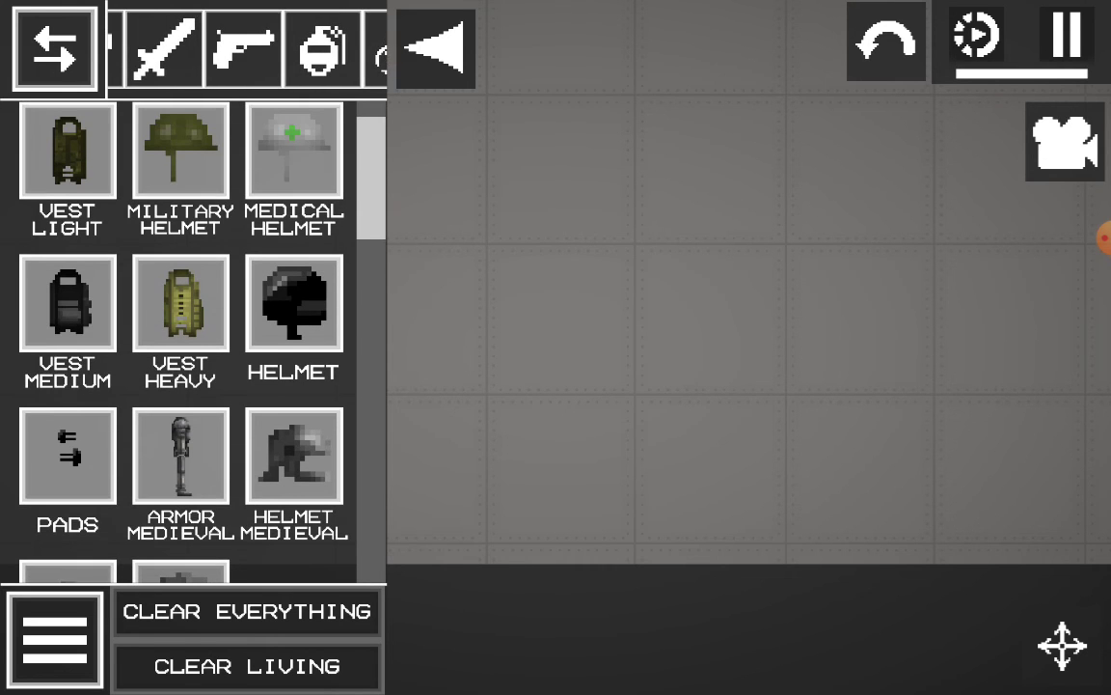
Drop a Medical Helmet on the floor, pause the simulation, and place a Parachute in mid-air.
mouse_move(295, 145)
mouse_down()
mouse_move(489, 248)
mouse_move(633, 434)
mouse_move(636, 483)
mouse_up()
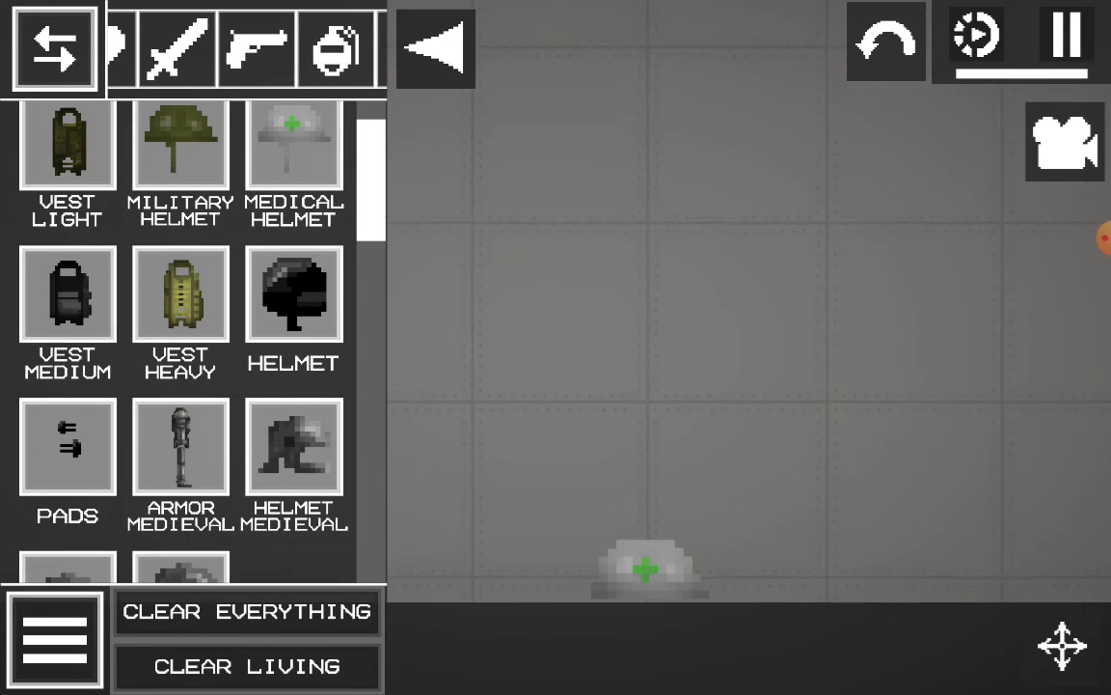
scroll(178, 337, down, 10)
scroll(178, 338, down, 5)
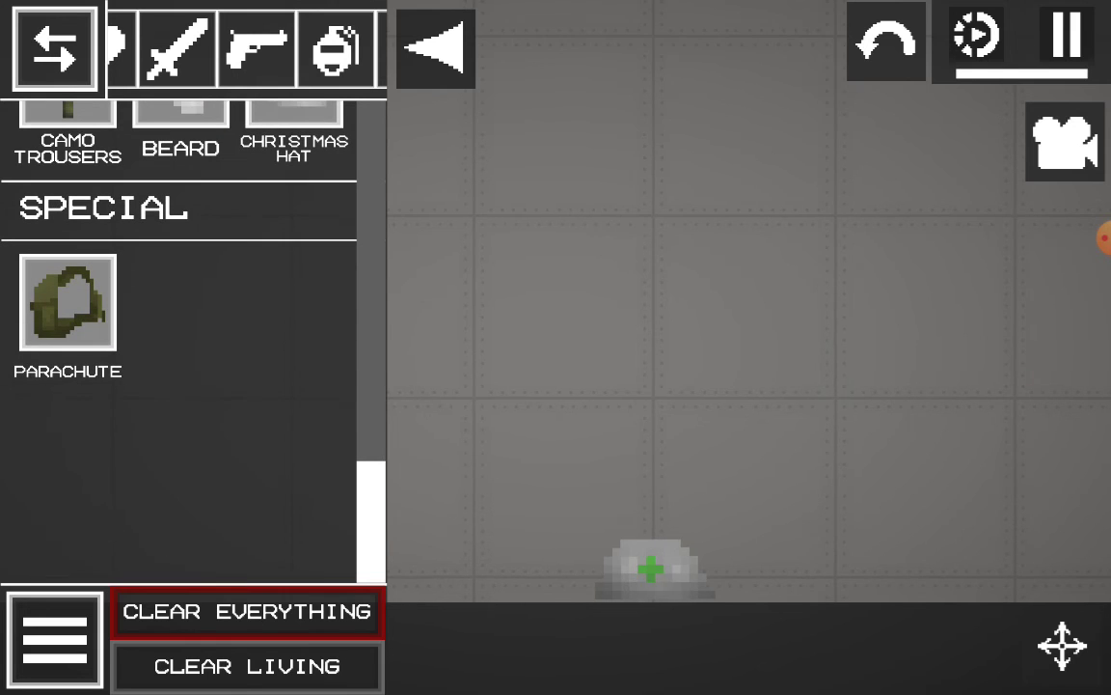
scroll(247, 611, down, 3)
drag(723, 290, 482, 472)
key(space)
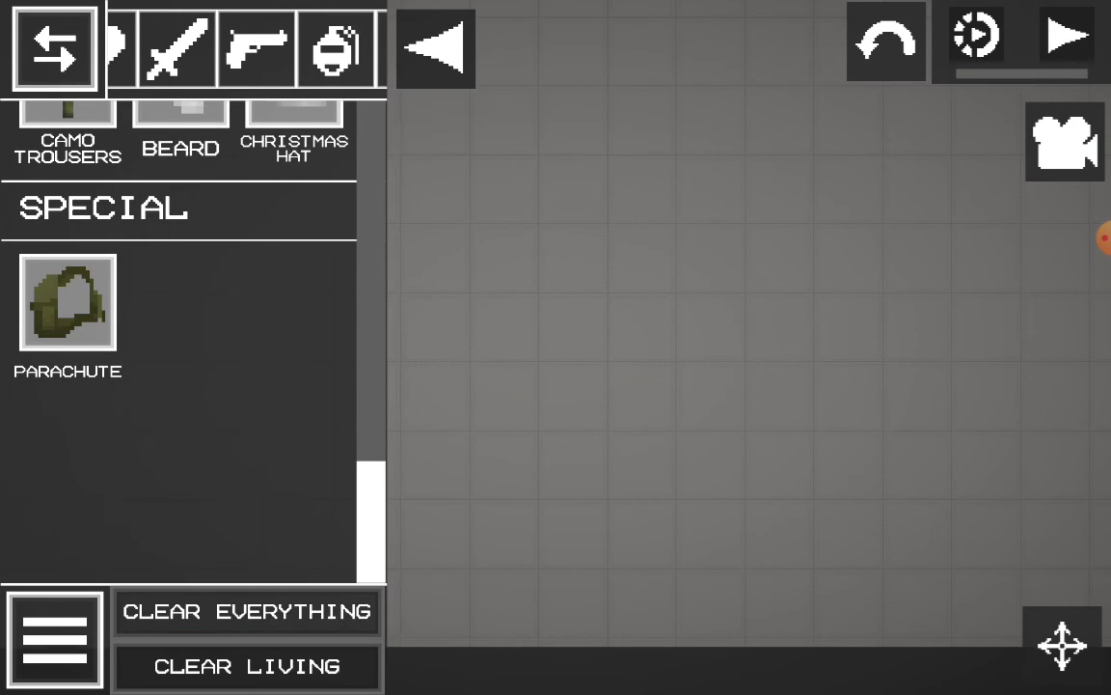
drag(676, 386, 700, 469)
drag(555, 694, 556, 579)
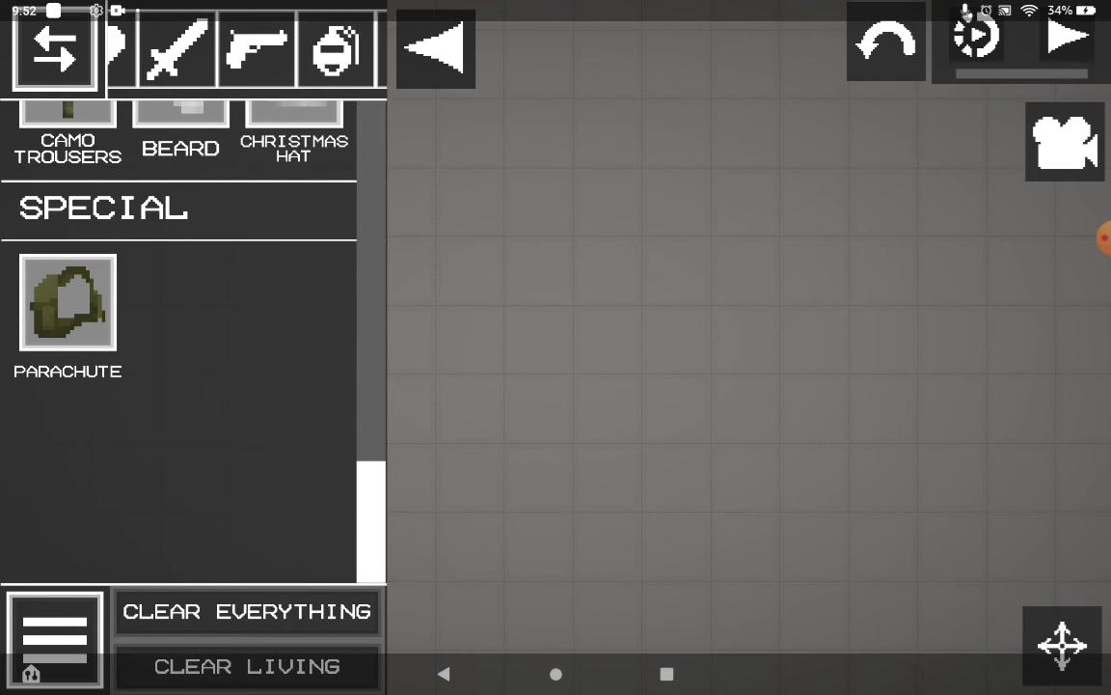
drag(401, 29, 596, 333)
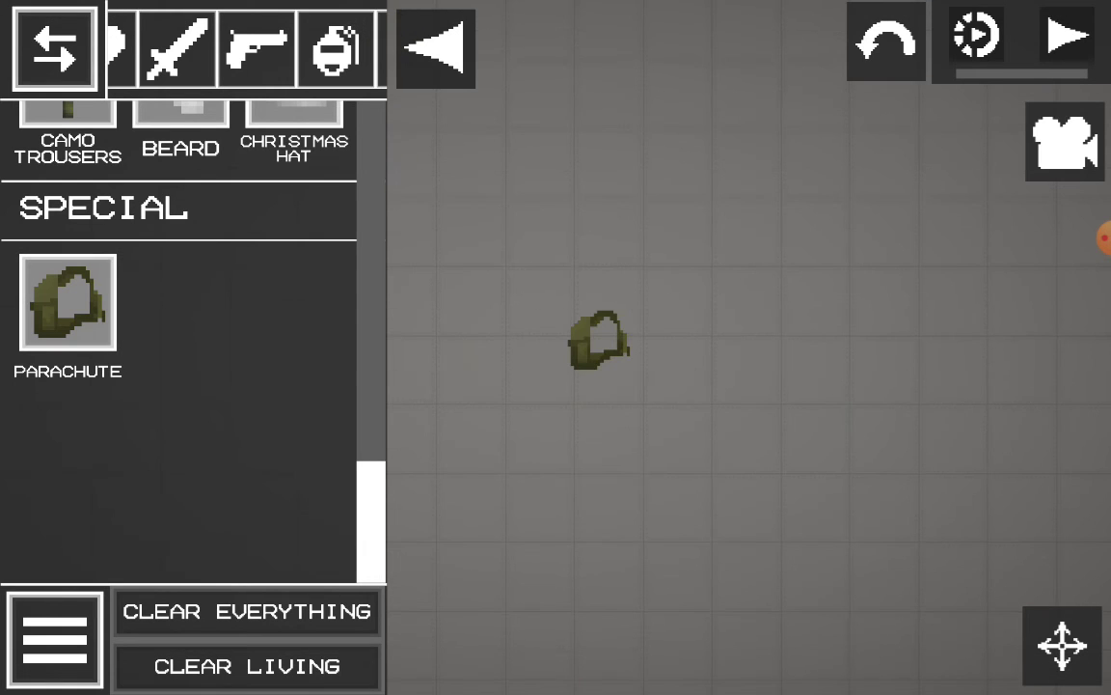
scroll(178, 337, up, 5)
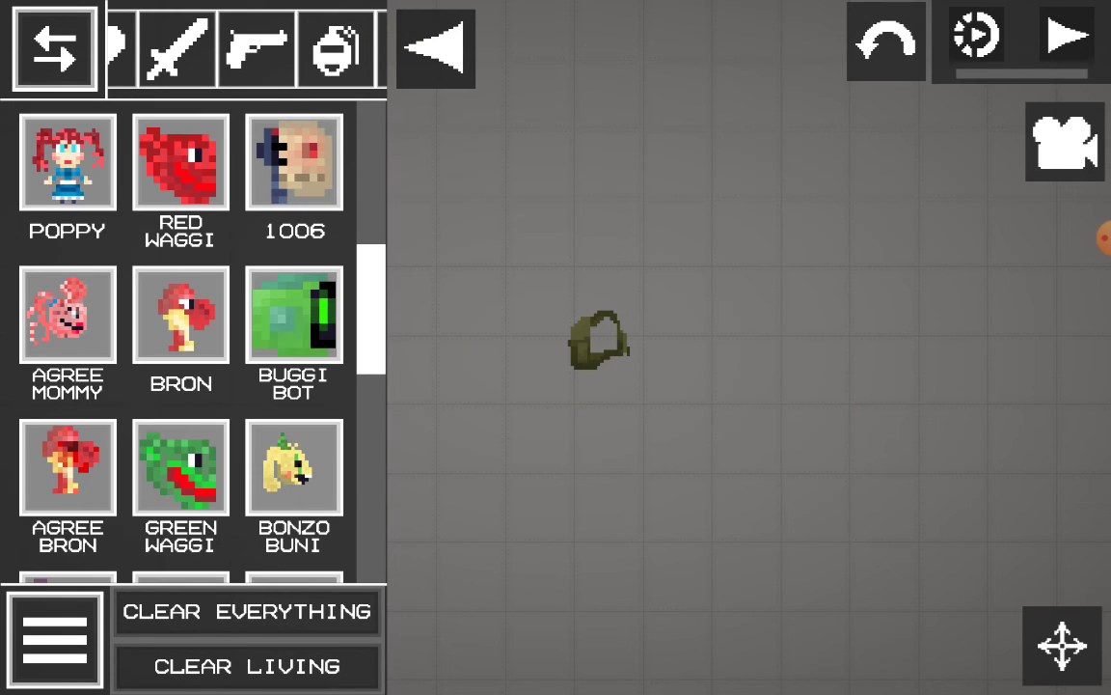
Place Red Waggi beside the parachute, resume the simulation, and lift it high into the air.
drag(180, 161, 586, 386)
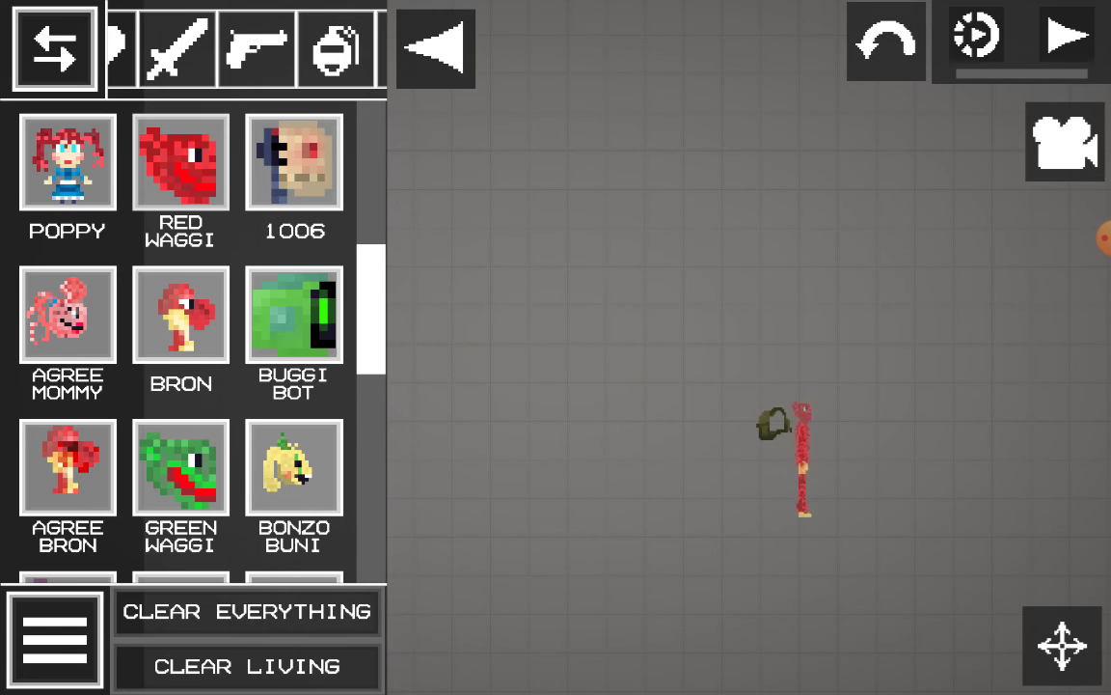
click(1066, 36)
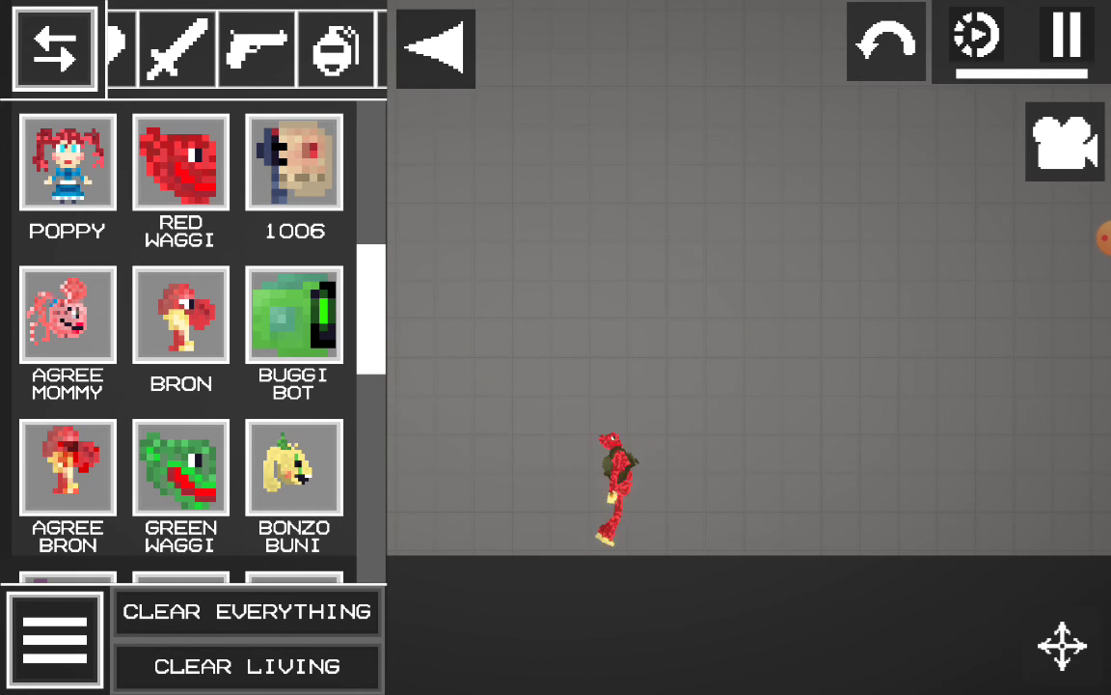
drag(625, 473, 613, 116)
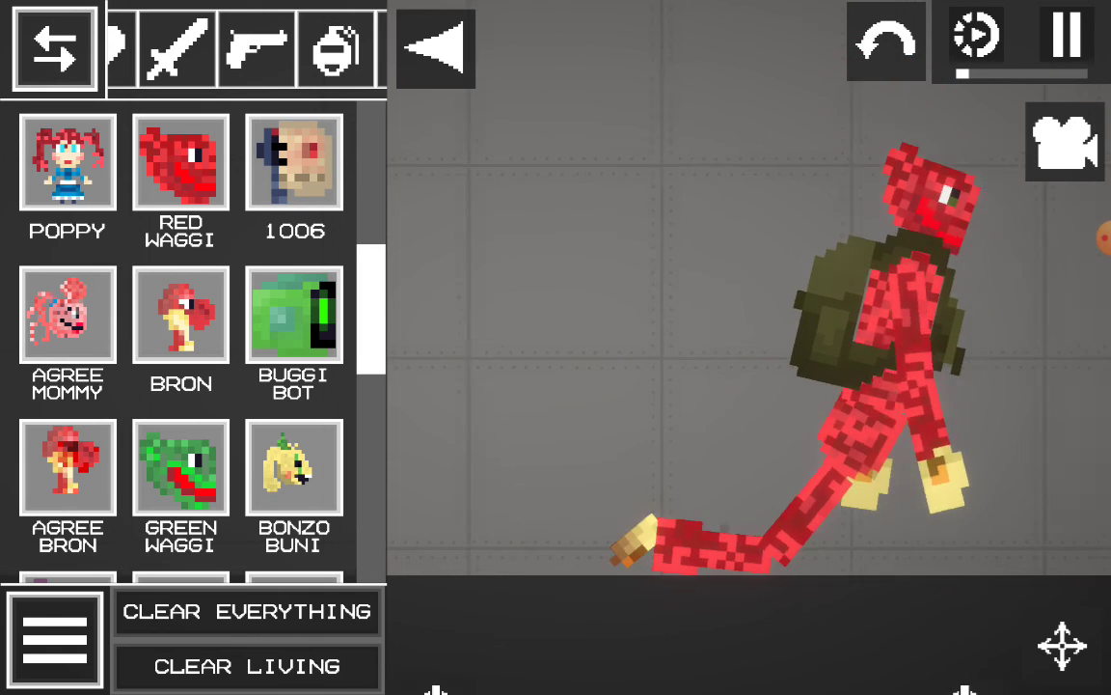
Pause and box-select Red Waggi, opening then dismissing its actions menu.
click(1066, 36)
mouse_move(969, 439)
mouse_down()
mouse_move(886, 528)
mouse_move(844, 538)
mouse_up()
right_click(887, 488)
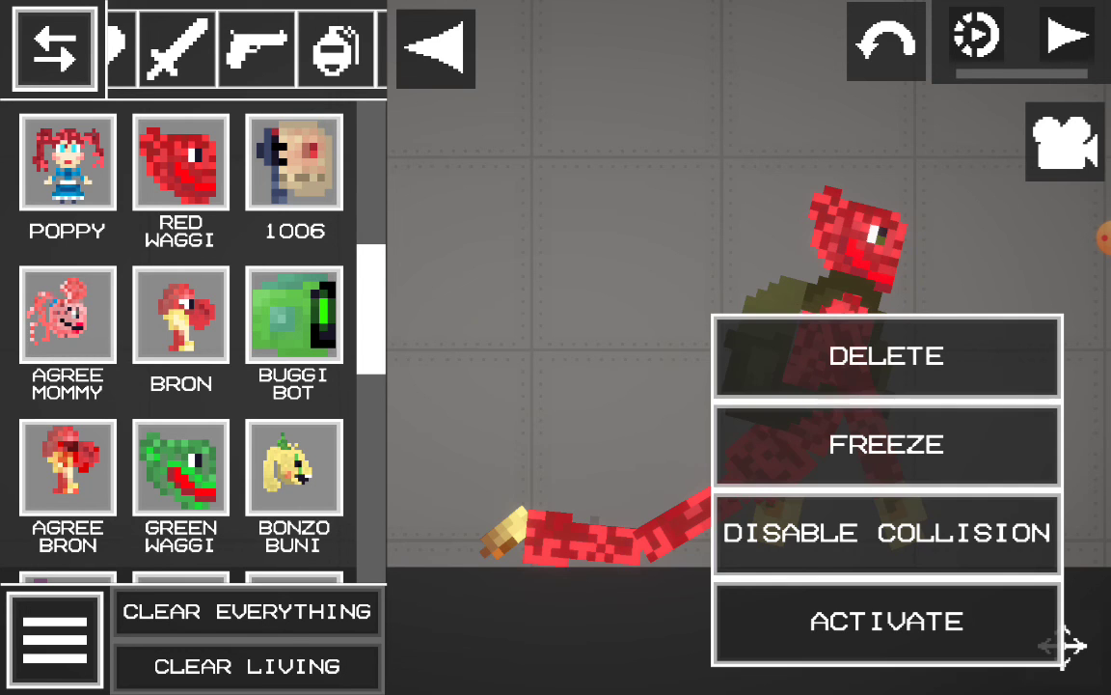
click(888, 621)
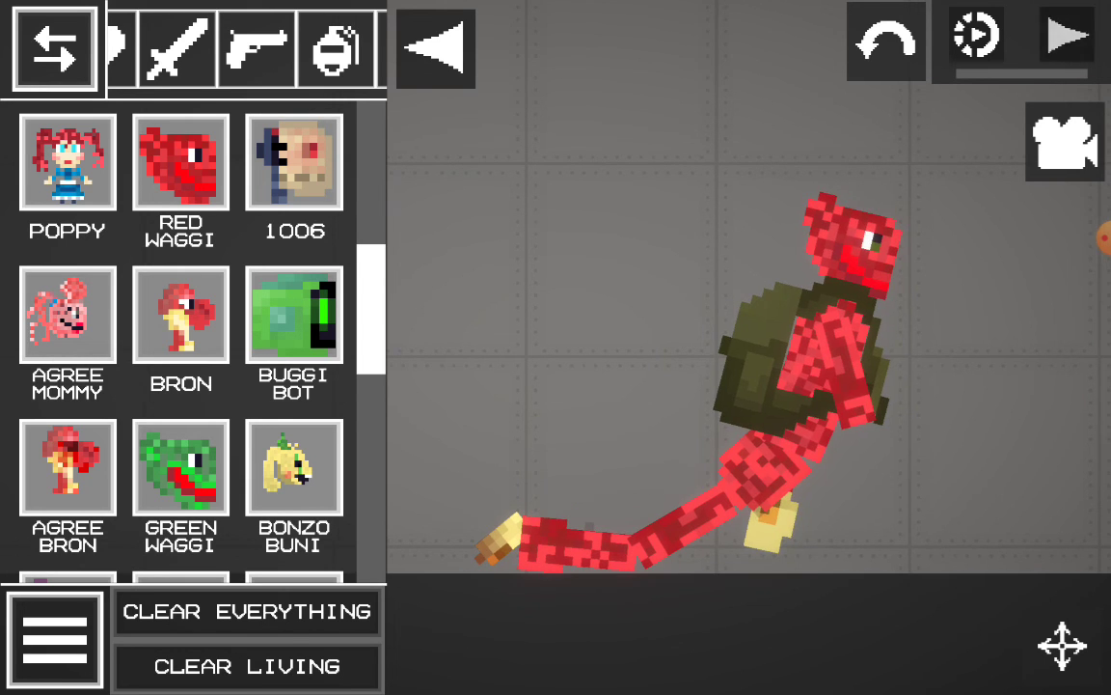
Resume the simulation, hoist Red Waggi by its head, and let it drop.
click(1066, 37)
drag(1022, 434, 907, 49)
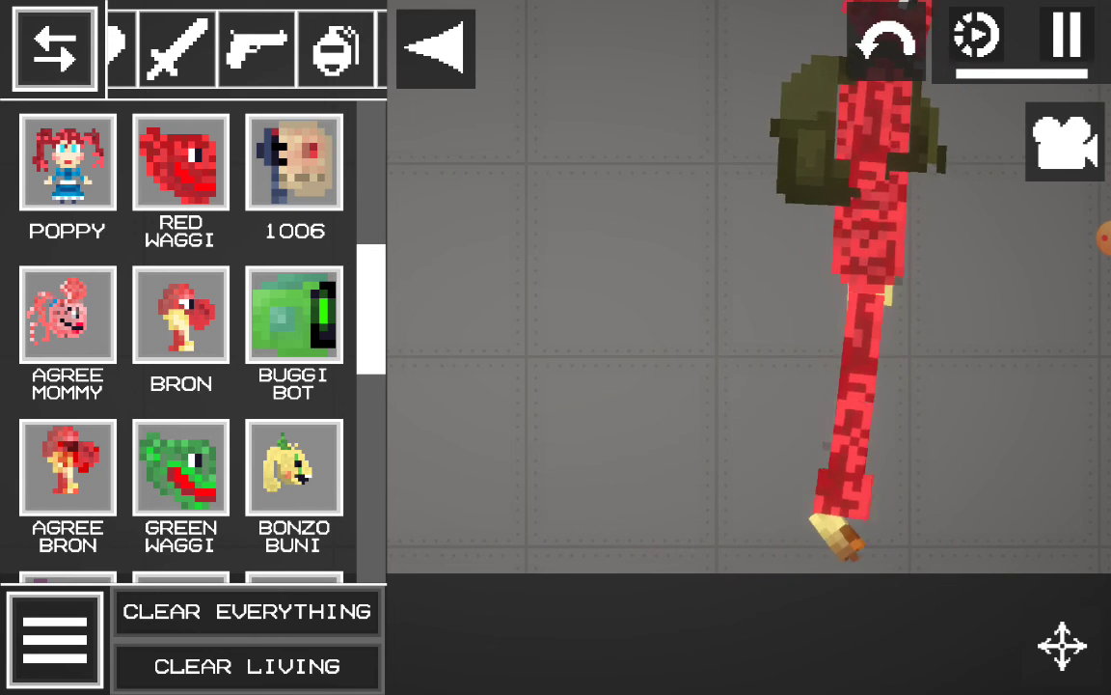
drag(897, 39, 820, 29)
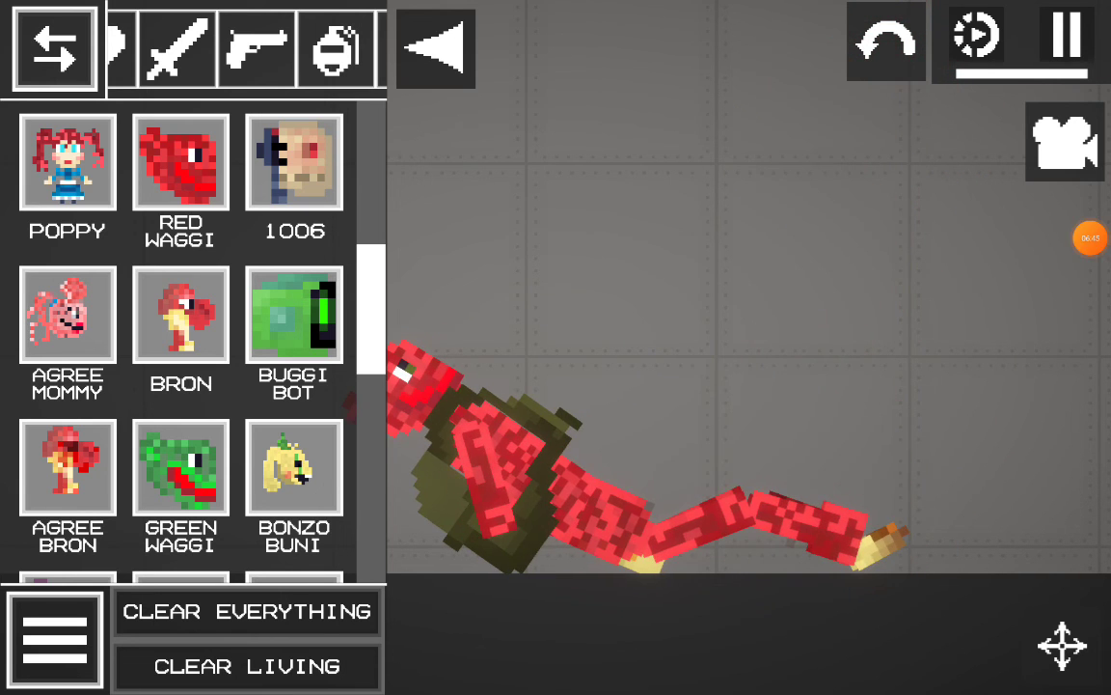